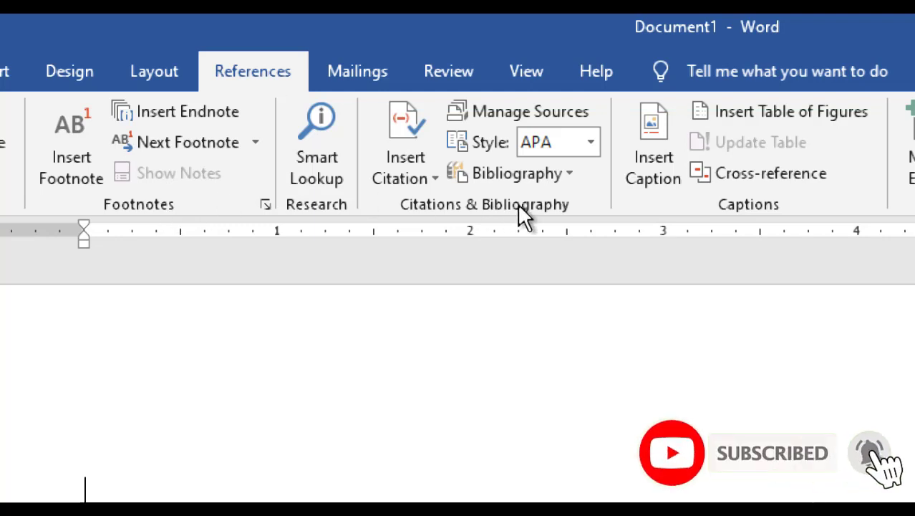
# - Open and close the Insert Citation and Bibliography menus without choosing anything
pyautogui.click(408, 172)
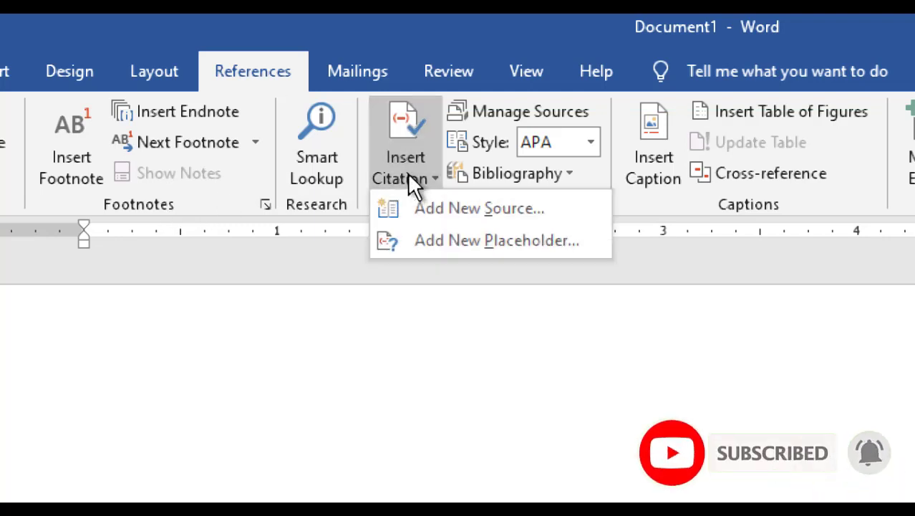
pyautogui.click(410, 172)
pyautogui.click(535, 181)
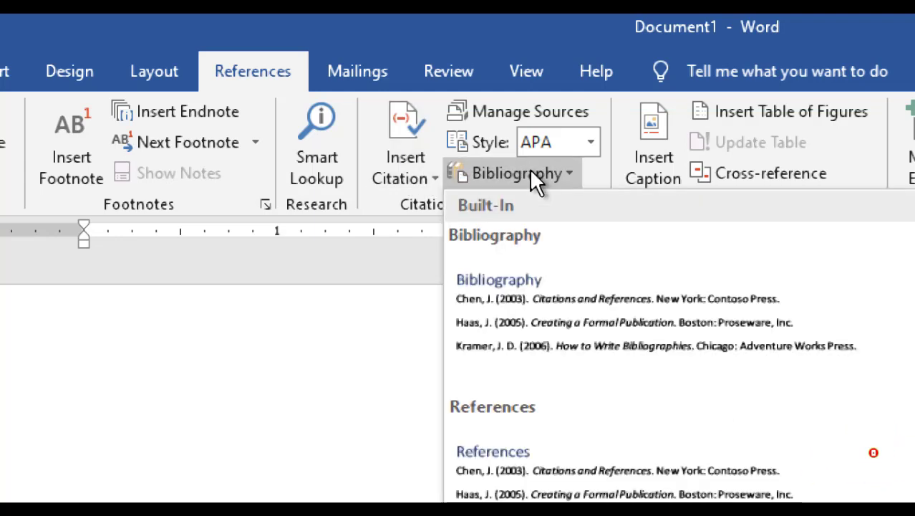
pyautogui.click(532, 172)
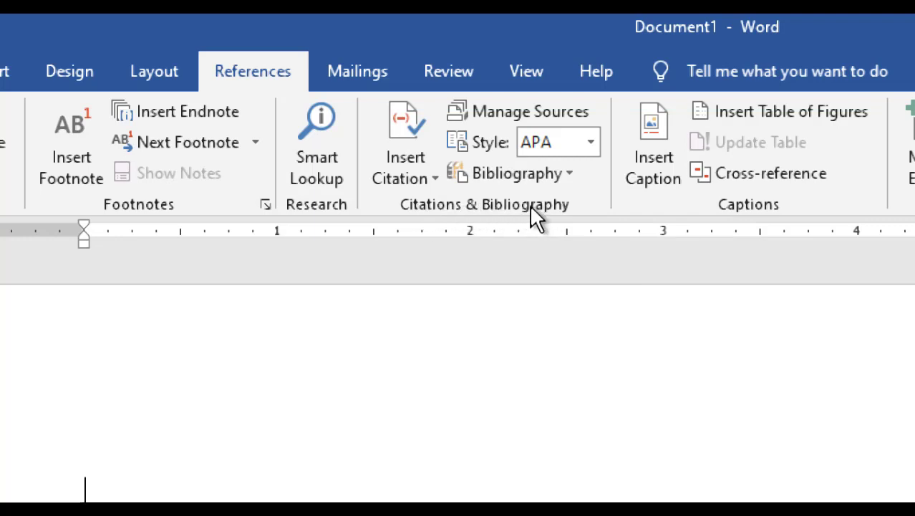
pyautogui.click(415, 172)
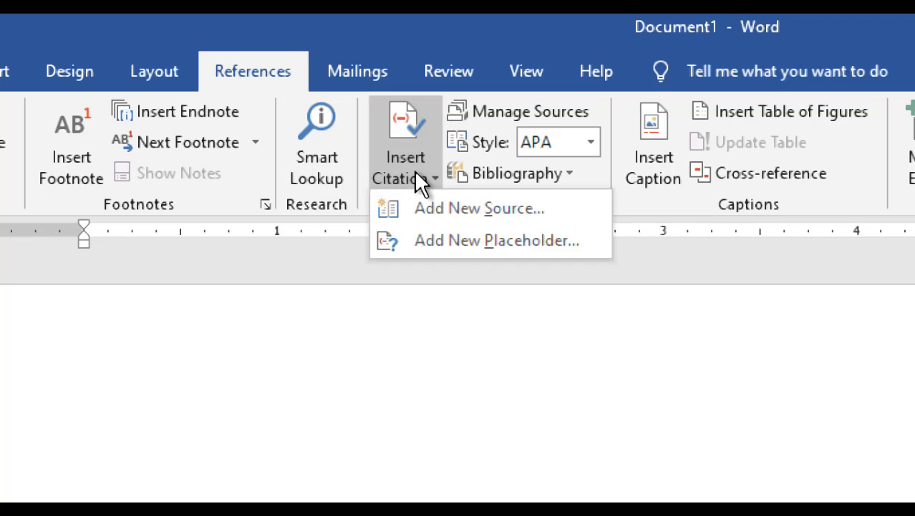
pyautogui.click(417, 173)
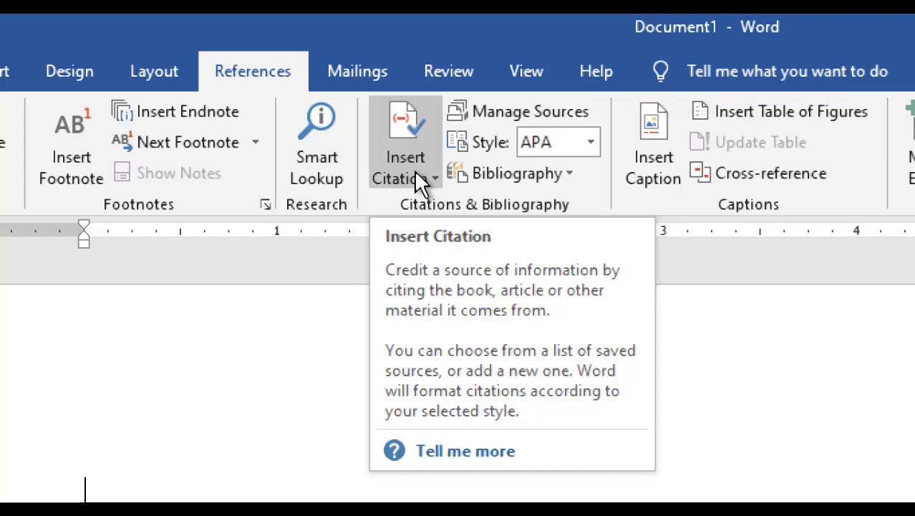
pyautogui.click(421, 183)
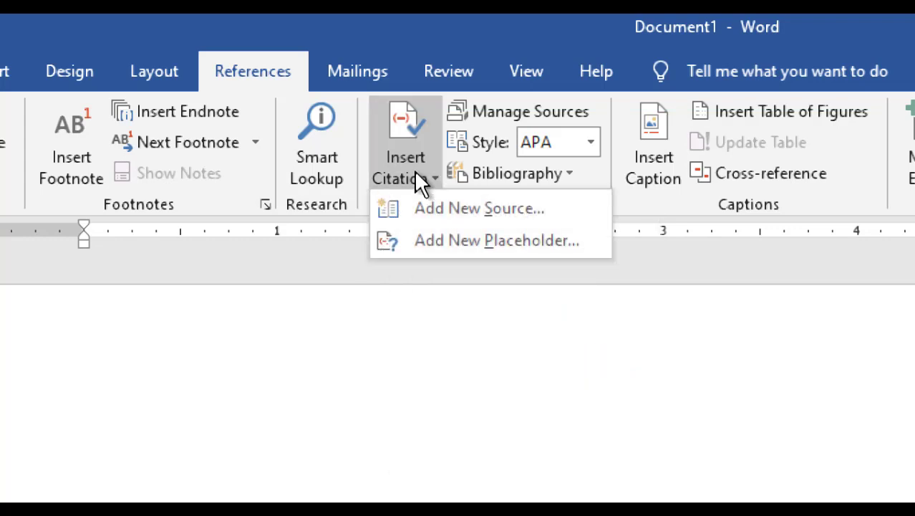
pyautogui.press('Escape')
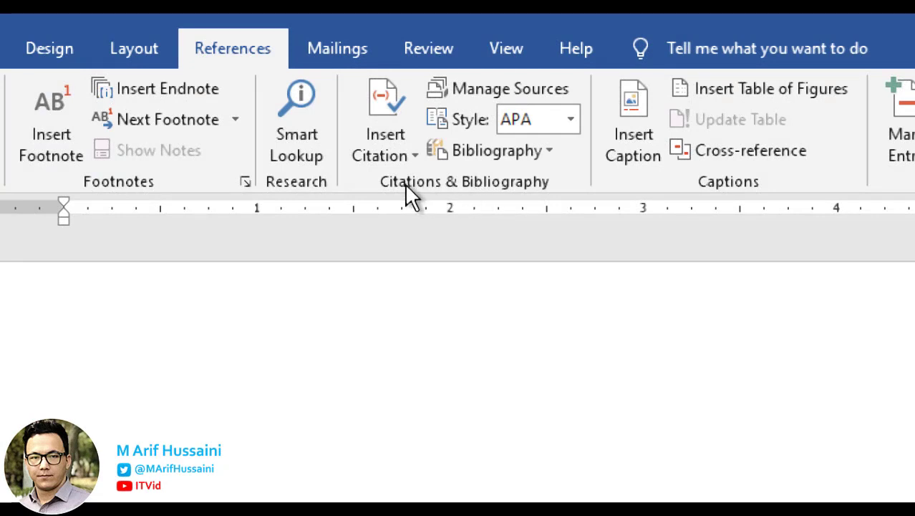
# - Switch to the Monograph Arif Final:2 document from the taskbar
pyautogui.click(396, 159)
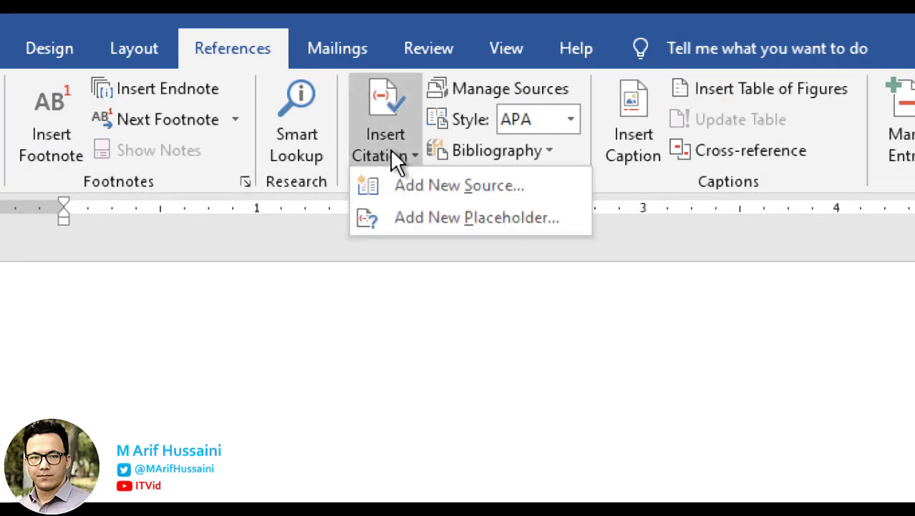
pyautogui.click(396, 159)
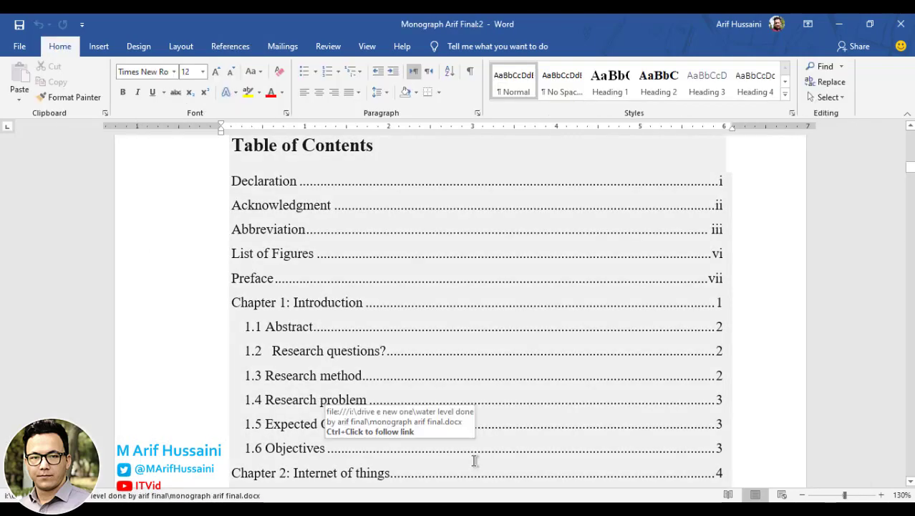
pyautogui.click(469, 454)
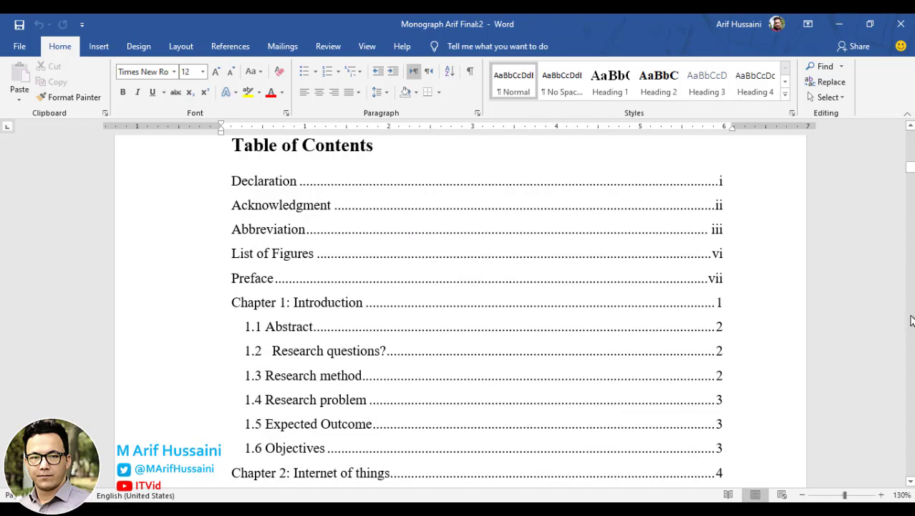
# - Scroll past the Table of Contents and List of Figures to the Chapter 2 heading
pyautogui.scroll(-5, 912, 320)
pyautogui.scroll(-5, 911, 320)
pyautogui.scroll(-5, 912, 320)
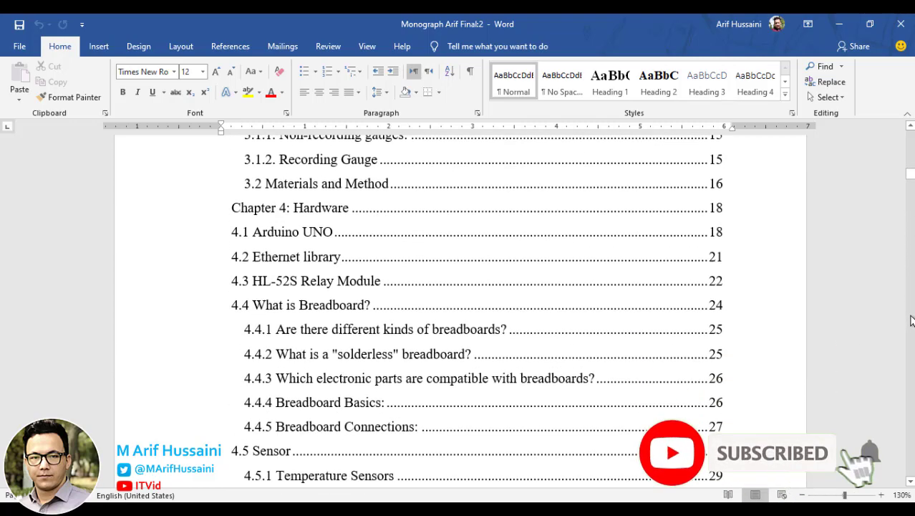
pyautogui.scroll(-5, 911, 321)
pyautogui.scroll(-4, 911, 320)
pyautogui.scroll(-3, 911, 320)
pyautogui.scroll(-4, 911, 321)
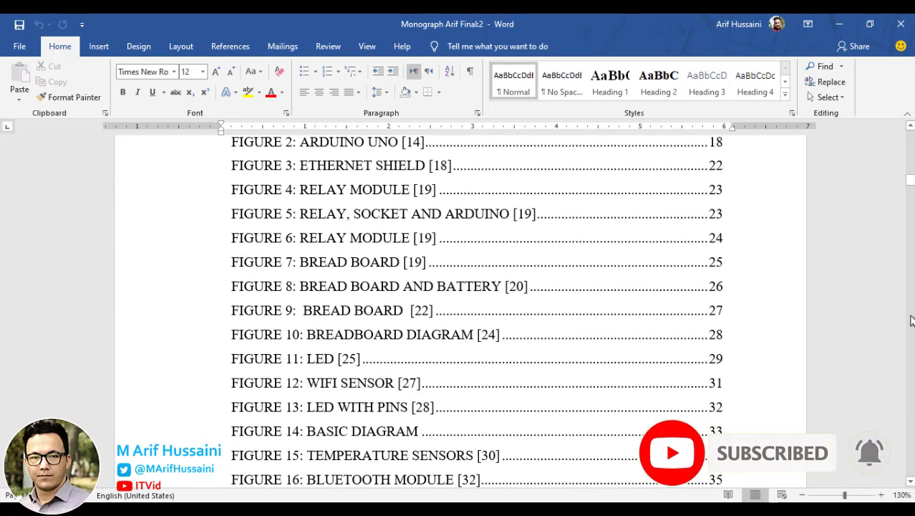
pyautogui.scroll(-5, 911, 320)
pyautogui.scroll(-5, 911, 320)
pyautogui.scroll(-5, 911, 320)
pyautogui.scroll(-5, 911, 320)
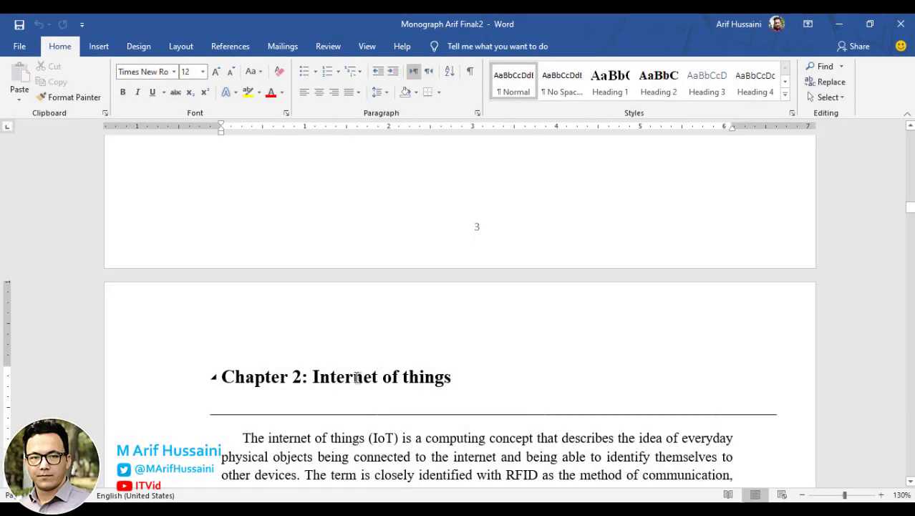
pyautogui.click(273, 378)
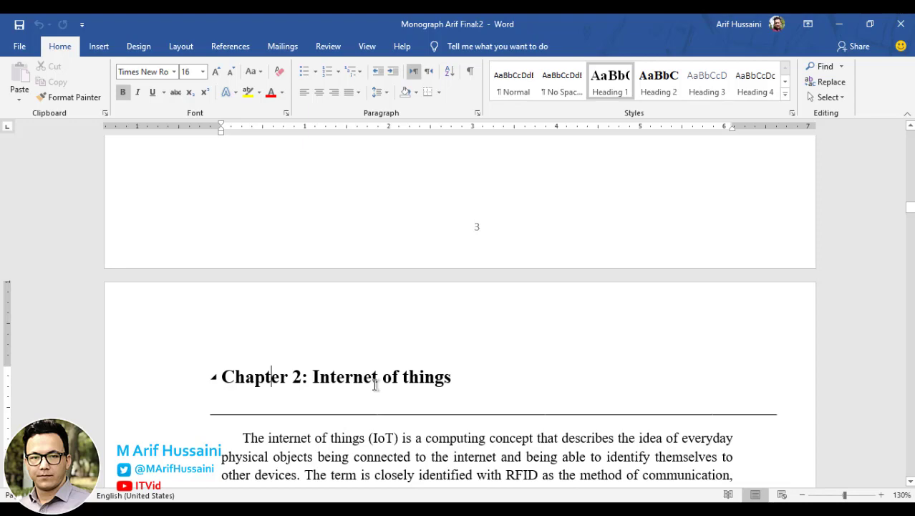
# - Move into the Chapter 2 Internet of Things body text near the 1982 paragraph
pyautogui.scroll(-5, 913, 404)
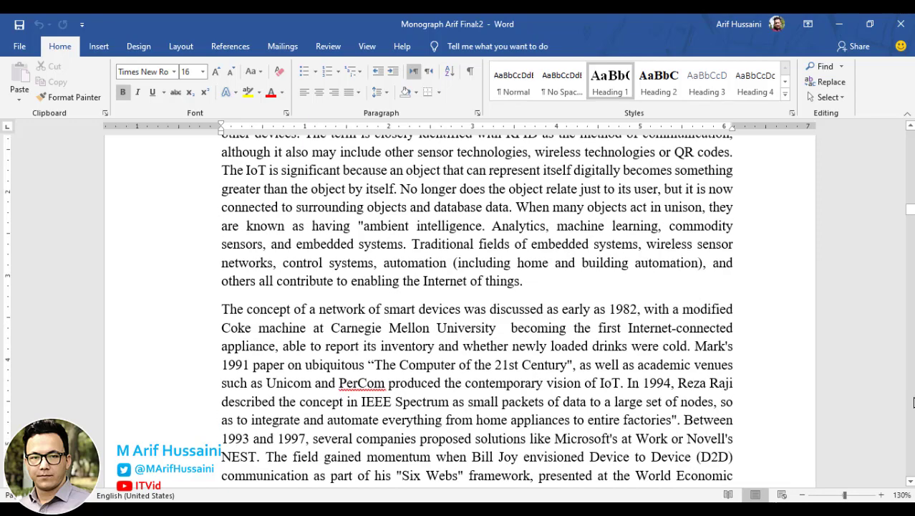
pyautogui.click(418, 366)
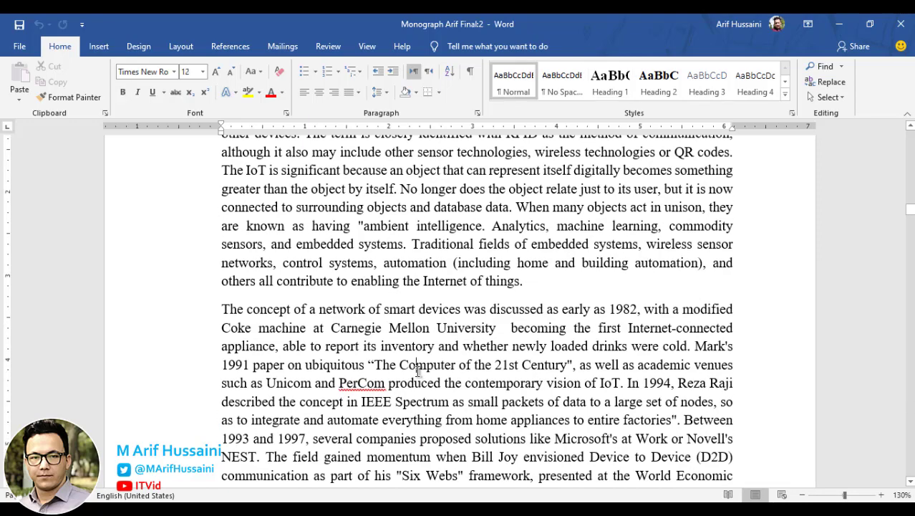
pyautogui.click(380, 208)
pyautogui.click(407, 237)
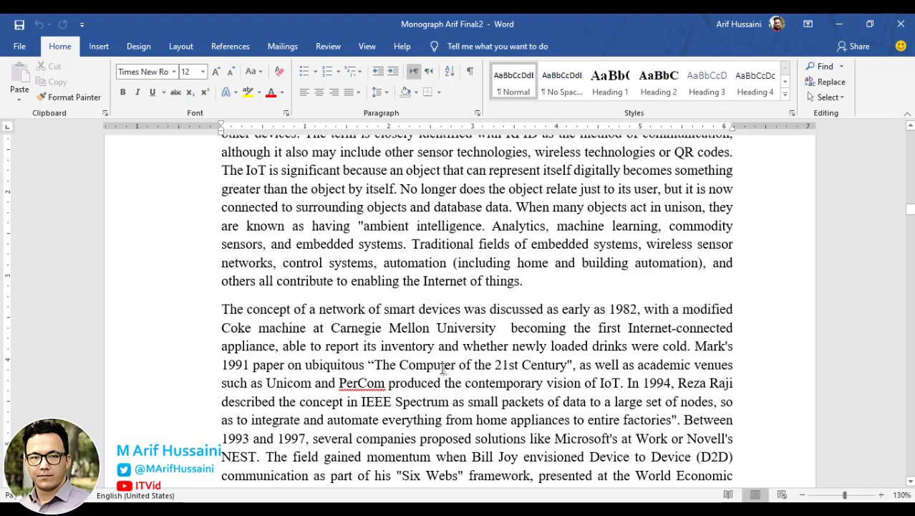
# - Read through Chapter 2 and jump to the end of section 2.1, ending in citation [3]
pyautogui.click(912, 320)
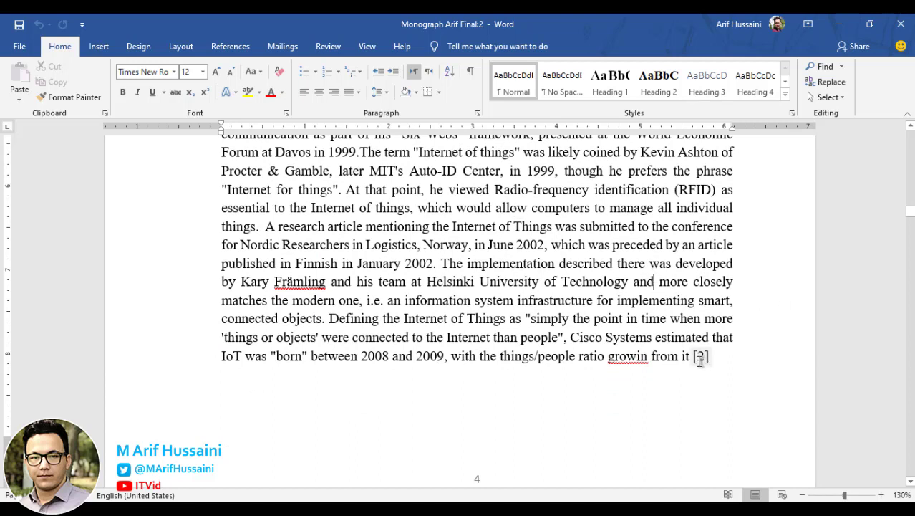
pyautogui.click(547, 262)
pyautogui.moveTo(559, 247); pyautogui.dragTo(364, 164)
pyautogui.click(366, 198)
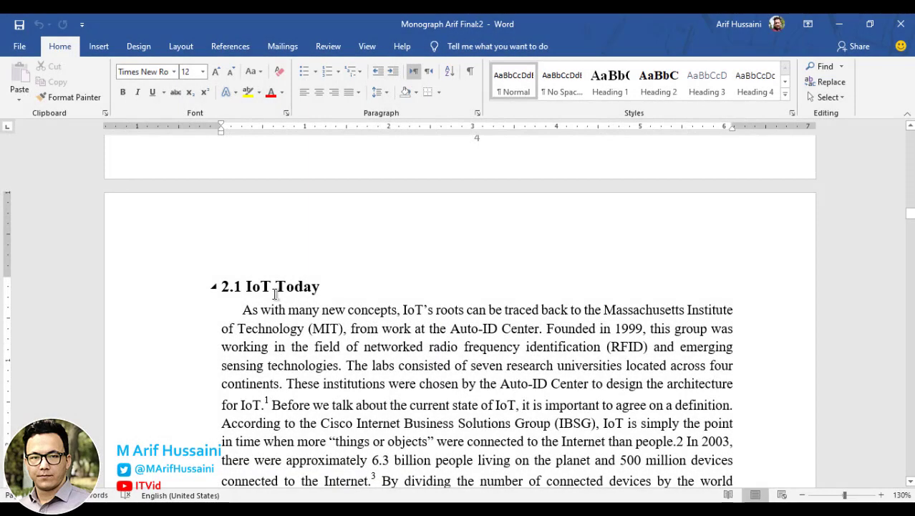
pyautogui.click(245, 285)
pyautogui.press('pagedown')
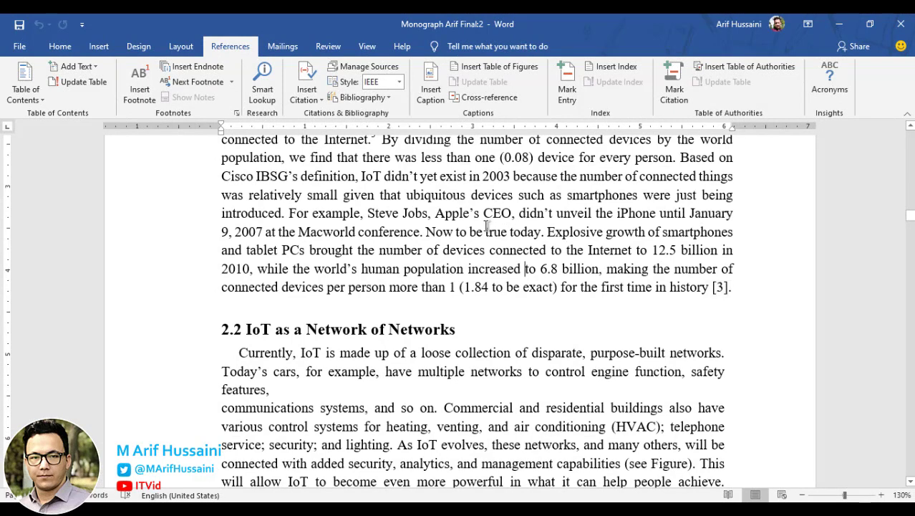
pyautogui.moveTo(310, 157); pyautogui.dragTo(428, 213)
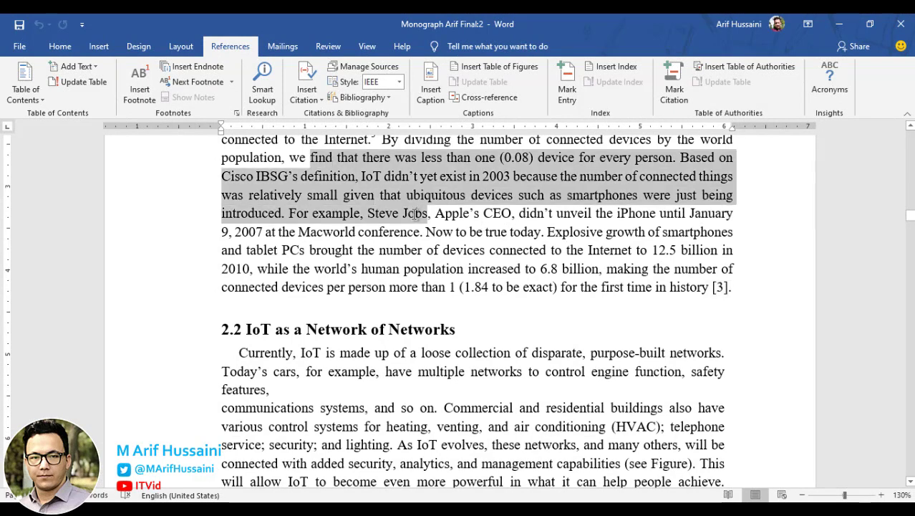
pyautogui.click(381, 200)
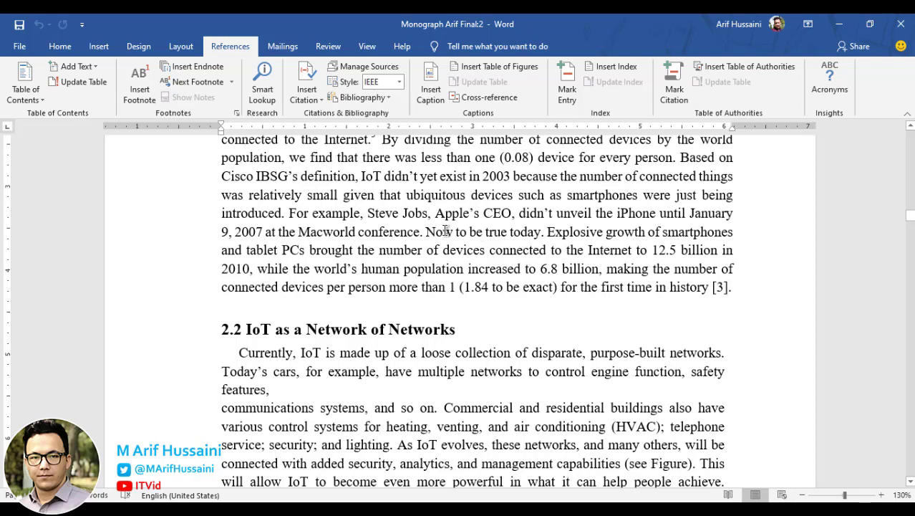
pyautogui.click(719, 286)
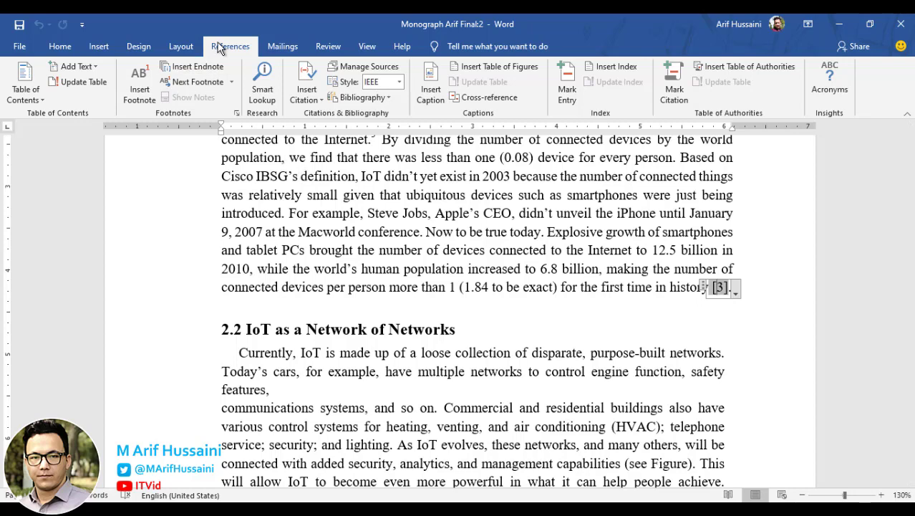
pyautogui.click(308, 91)
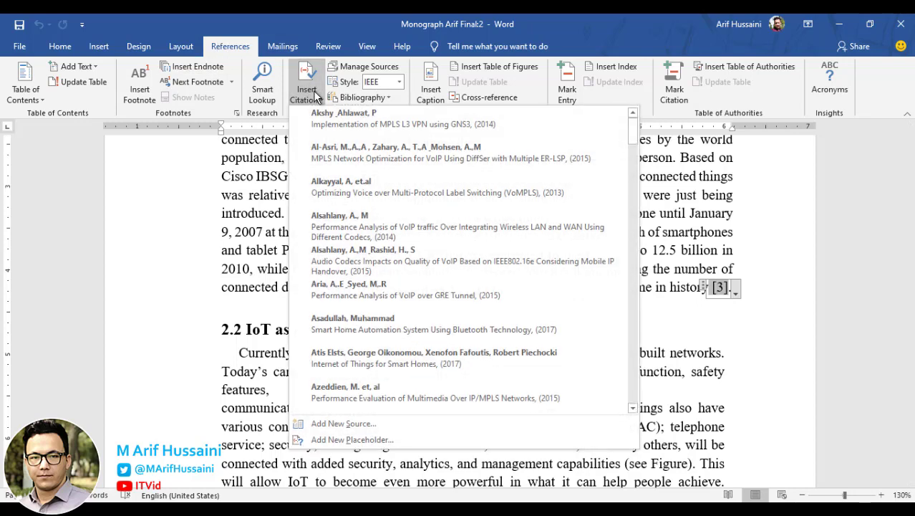
pyautogui.click(316, 97)
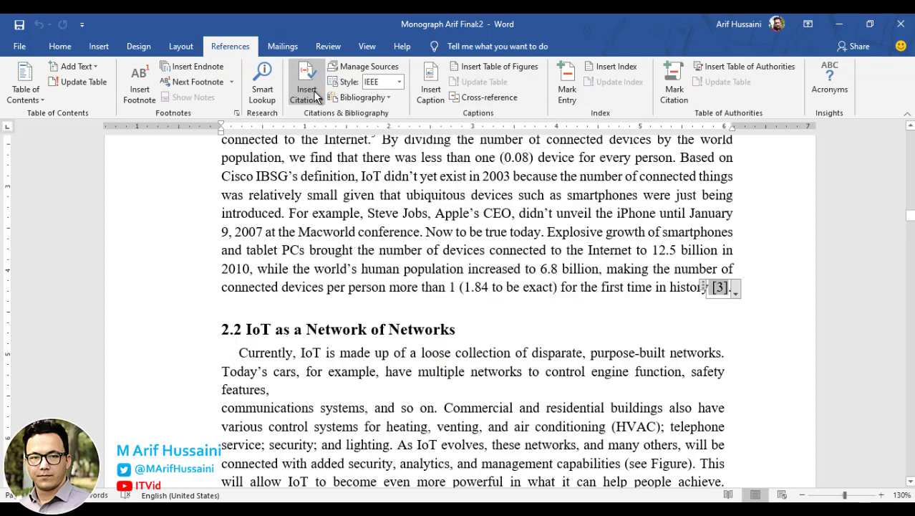
pyautogui.click(662, 287)
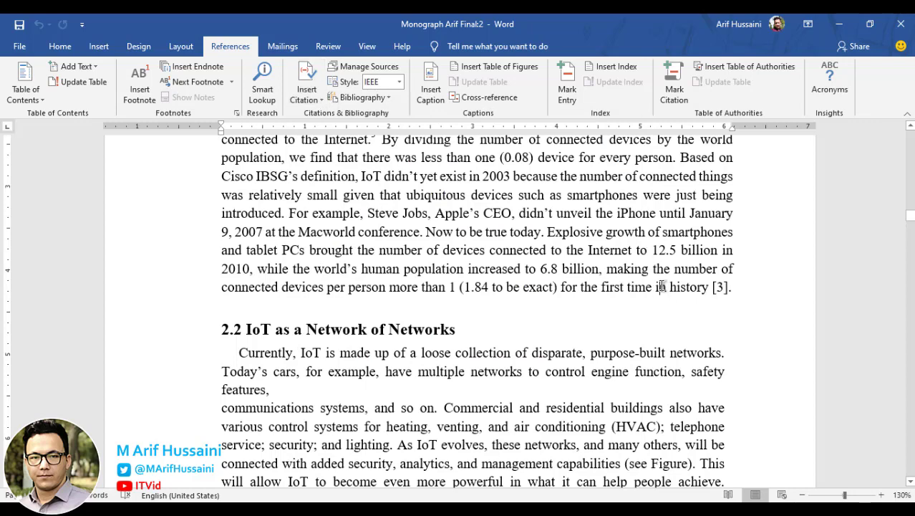
pyautogui.click(721, 287)
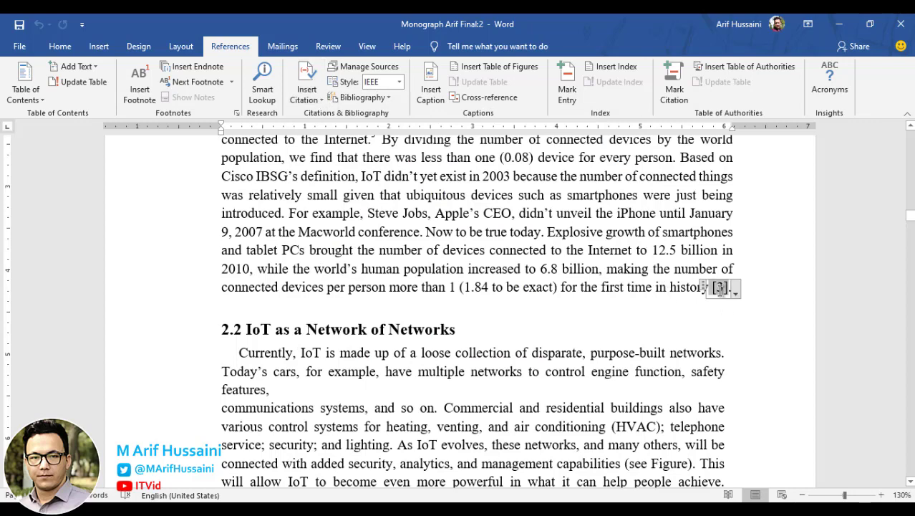
pyautogui.click(617, 275)
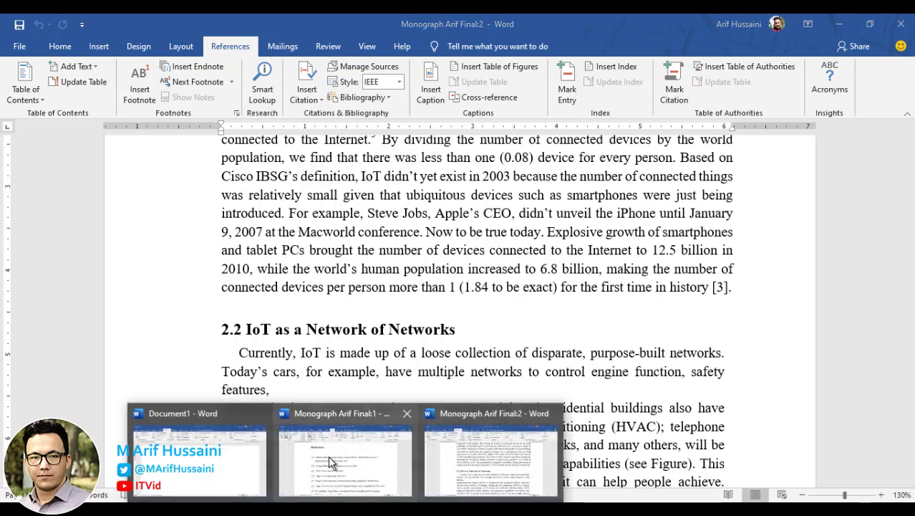
# - View the first monograph's IEEE References list, then create a new blank document
pyautogui.click(328, 455)
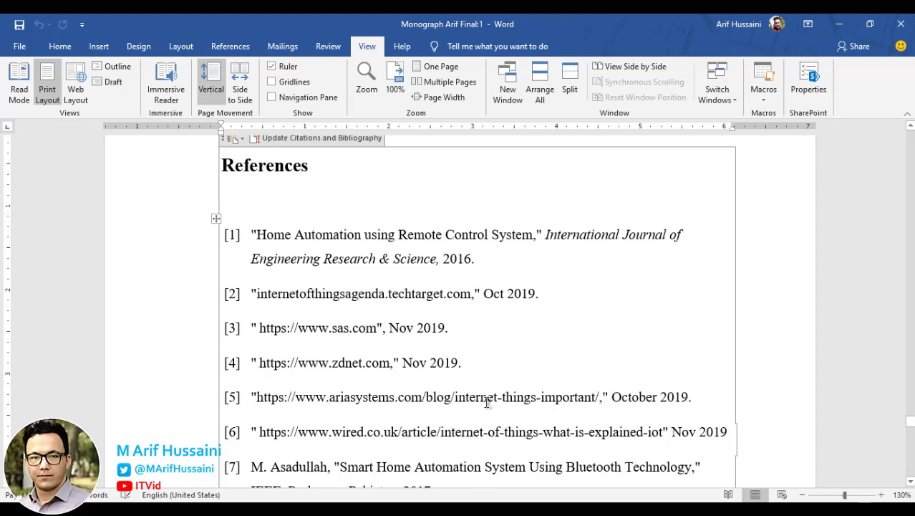
pyautogui.hotkey('ctrl', 'n')
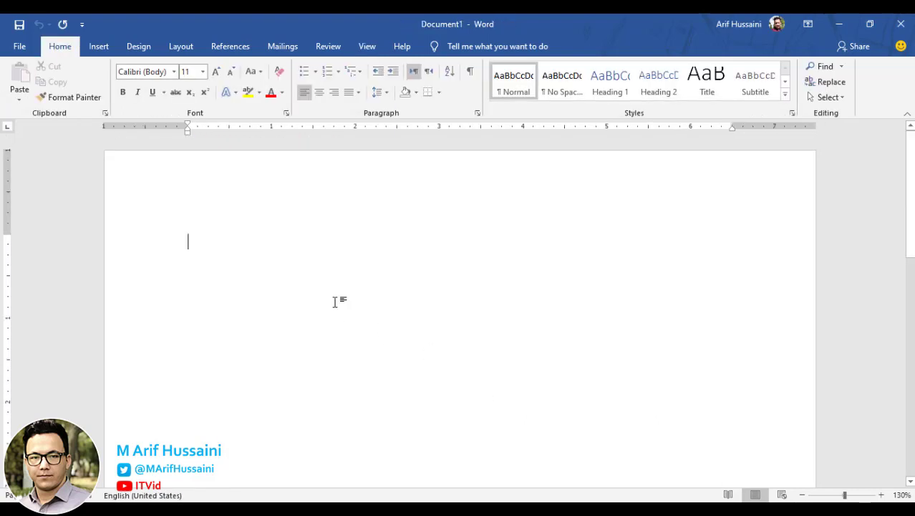
# - Type 'Computer' on the first line and begin '=rand(5' on the line below
pyautogui.write('Computer')
pyautogui.press('Return')
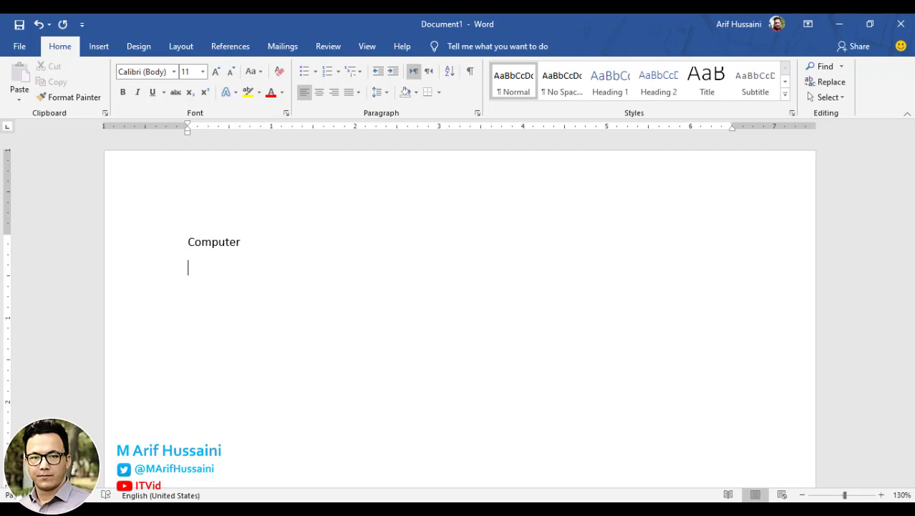
pyautogui.write('=rand')
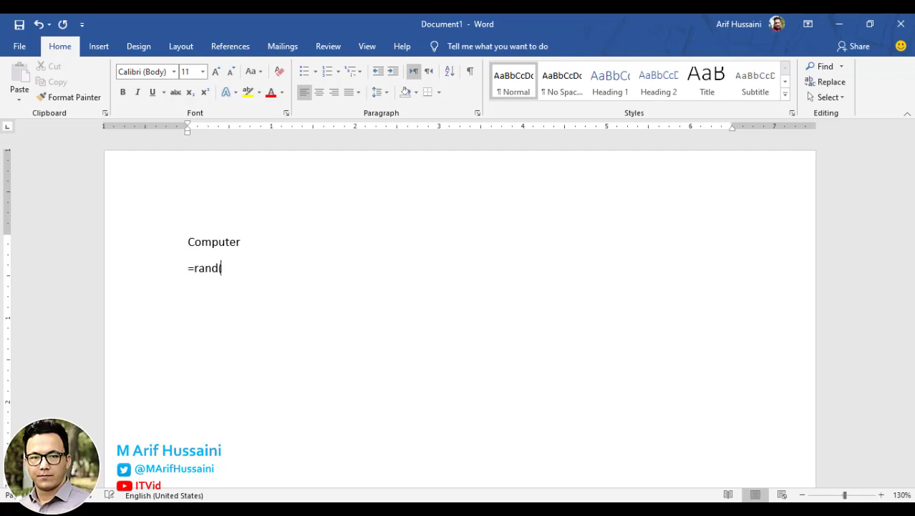
pyautogui.write('(5')
# - Generate four sample paragraphs with =rand(4) and justify the whole document
pyautogui.press('BackSpace')
pyautogui.write('4)')
pyautogui.press('Return')
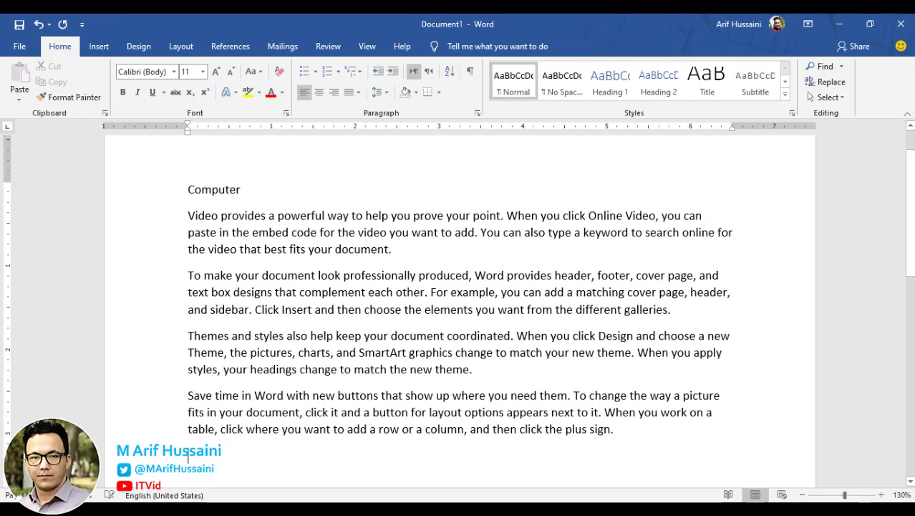
pyautogui.hotkey('ctrl', 'a')
pyautogui.hotkey('ctrl', 'j')
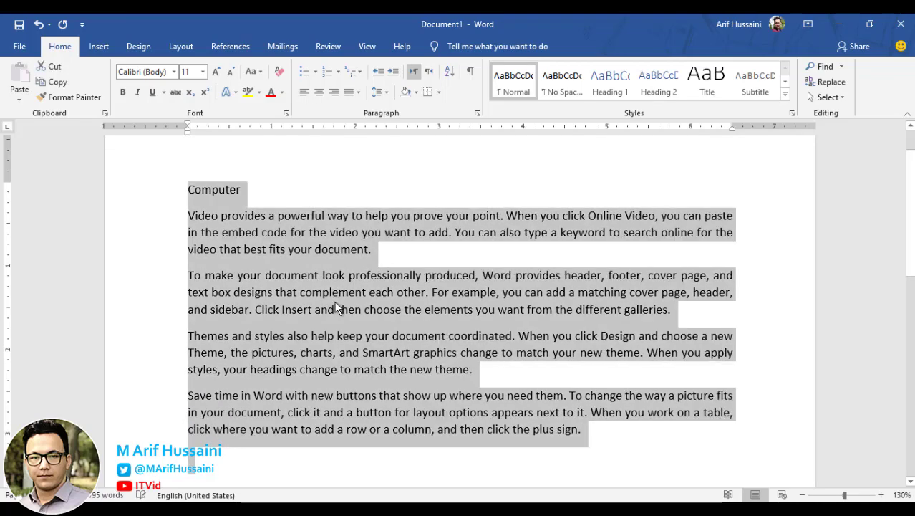
pyautogui.click(394, 438)
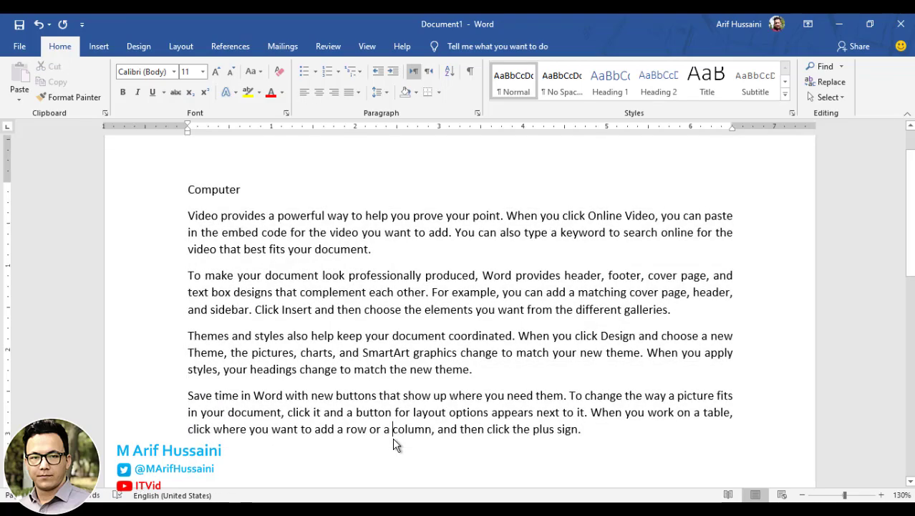
# - Add an empty paragraph below the text and return to the end of the last paragraph
pyautogui.click(591, 429)
pyautogui.press('Return')
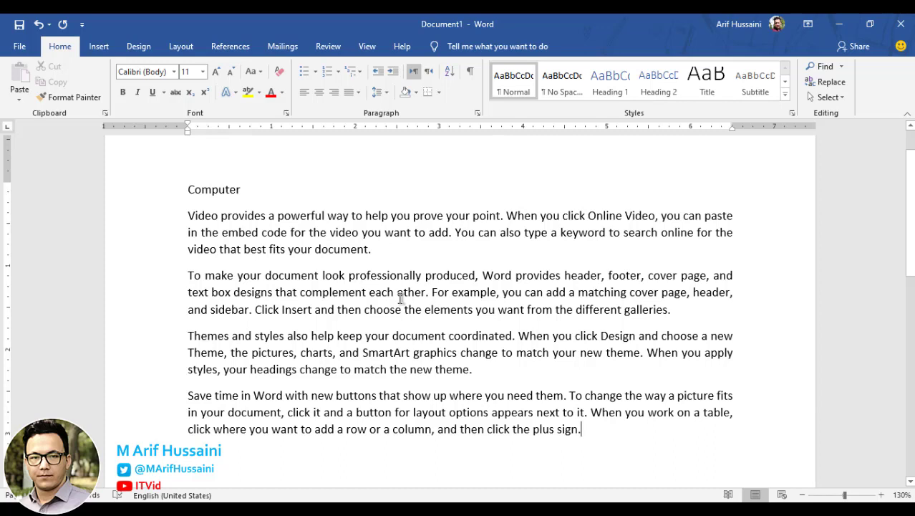
pyautogui.moveTo(188, 189); pyautogui.dragTo(341, 352)
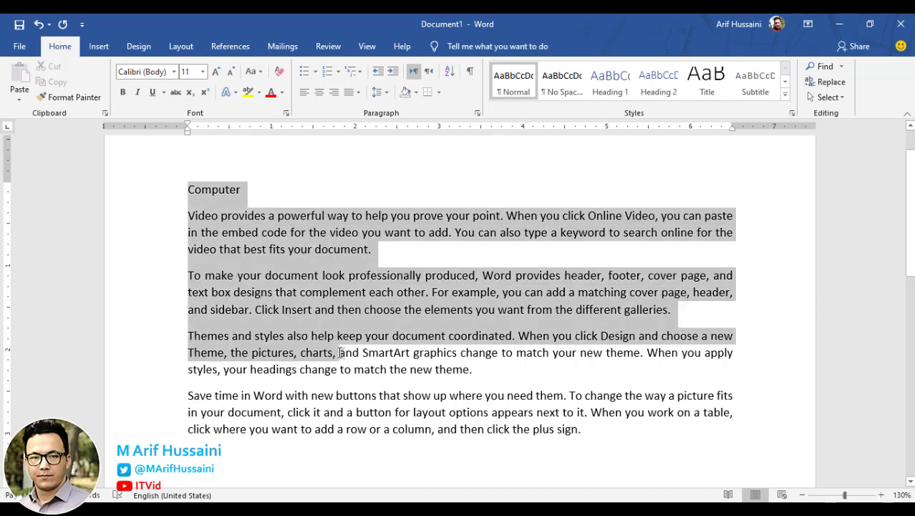
pyautogui.click(302, 309)
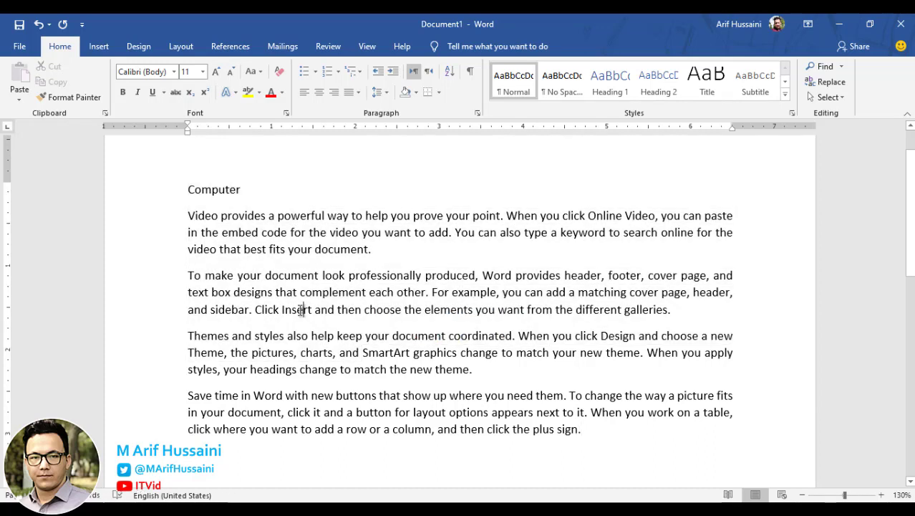
pyautogui.click(589, 436)
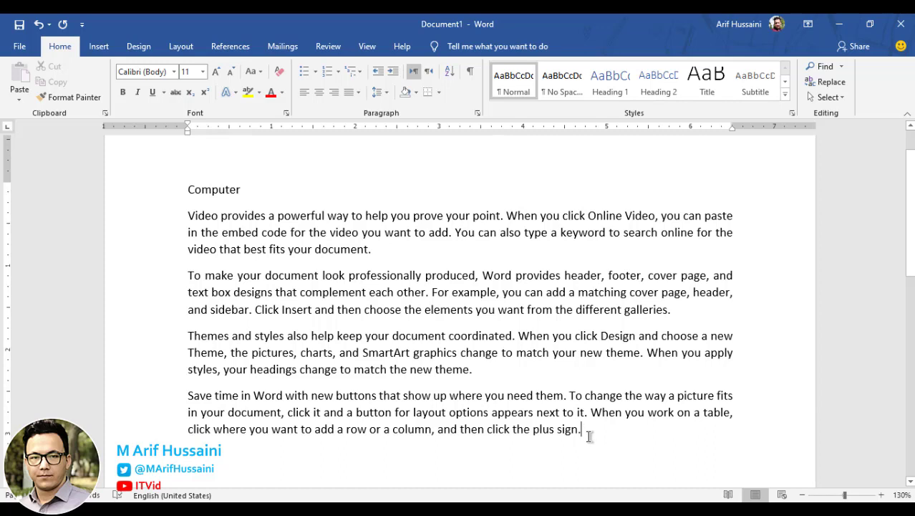
# - Start a new citation source from References, keeping Book as the source type
pyautogui.click(230, 47)
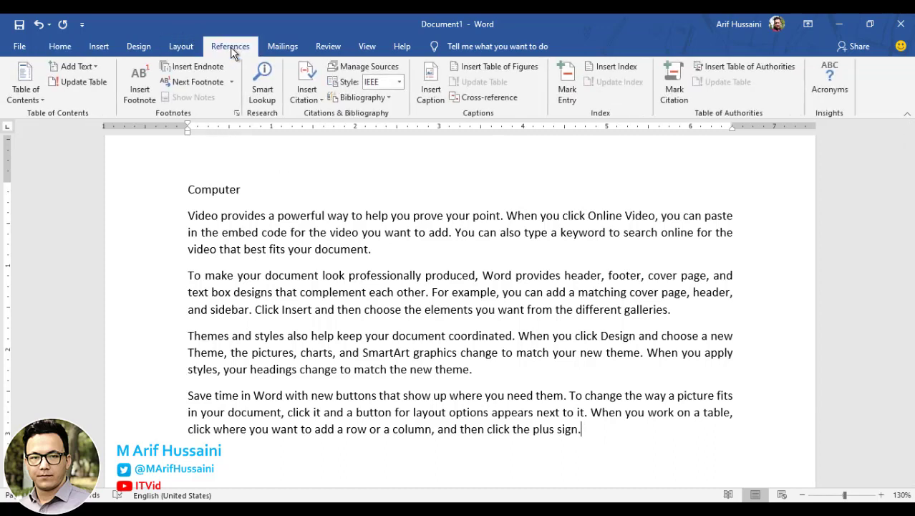
pyautogui.click(311, 101)
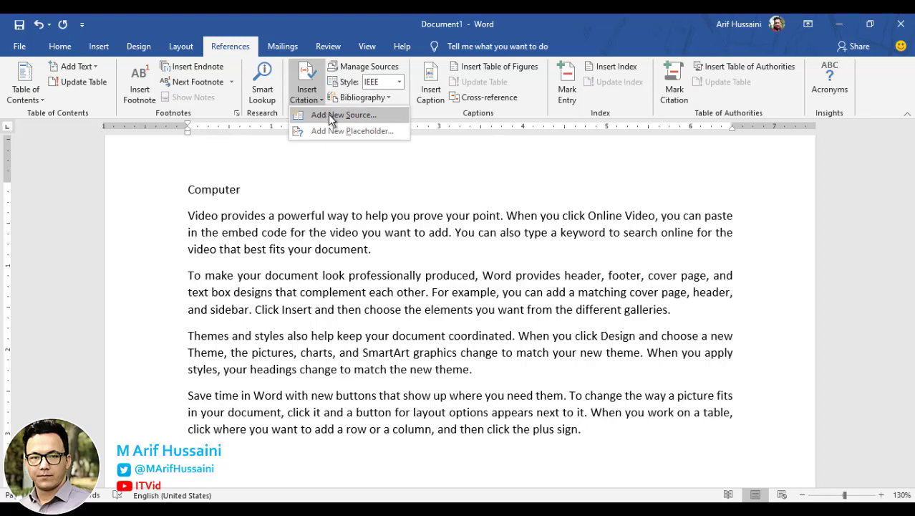
pyautogui.click(329, 116)
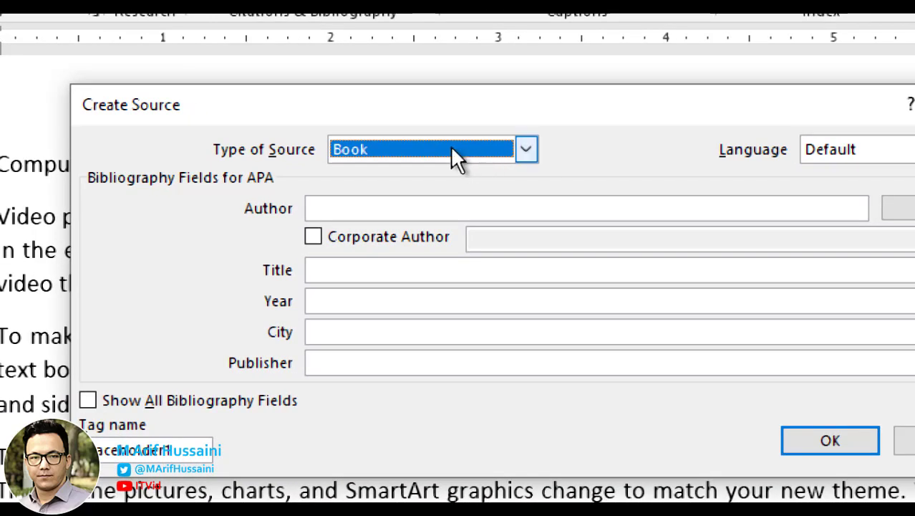
pyautogui.click(452, 151)
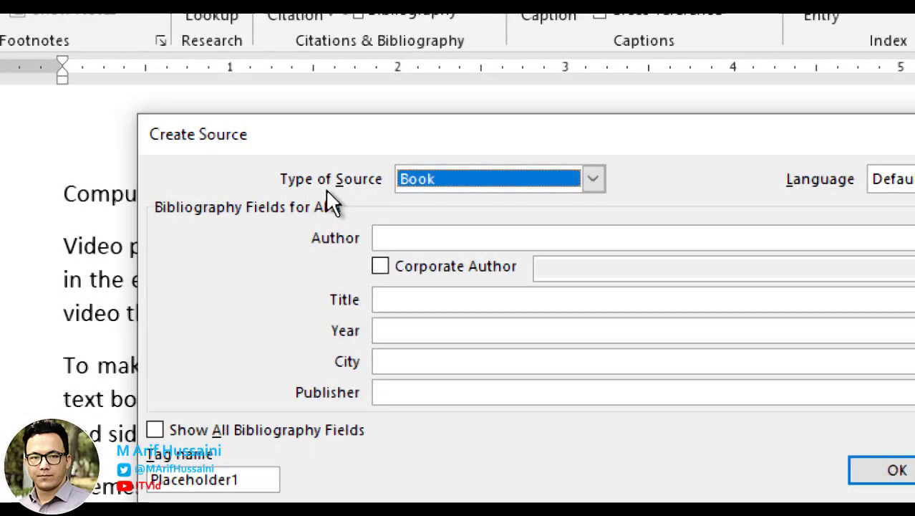
pyautogui.click(422, 180)
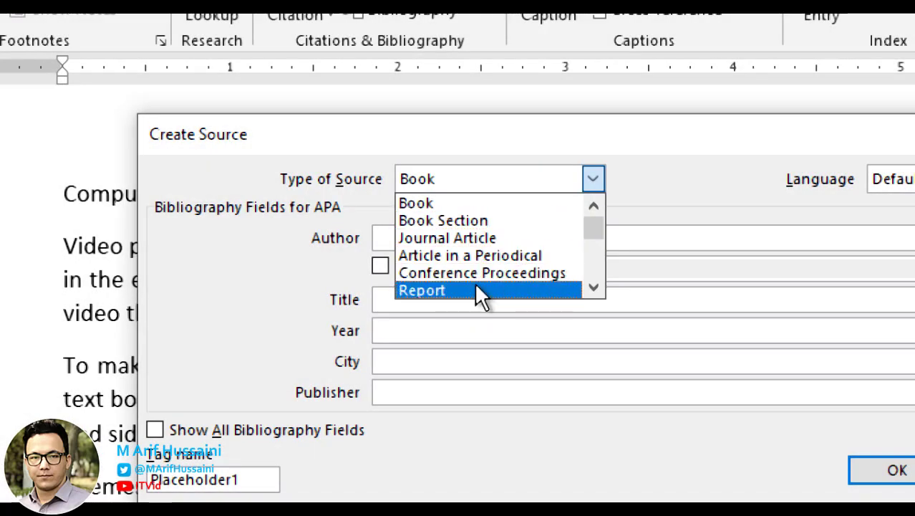
pyautogui.click(413, 202)
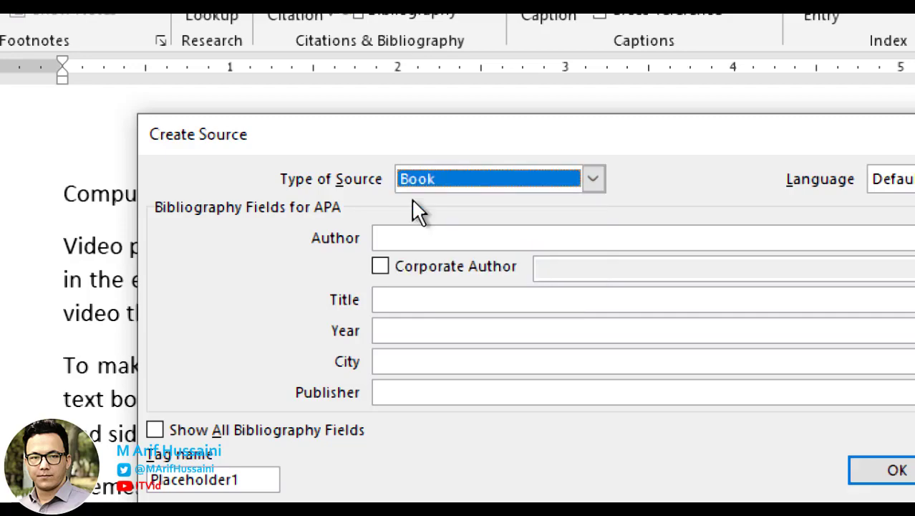
# - Enter the author, title 'Computer Tips', year 2005, city kabul and publisher Aryana Book Agency
pyautogui.click(412, 239)
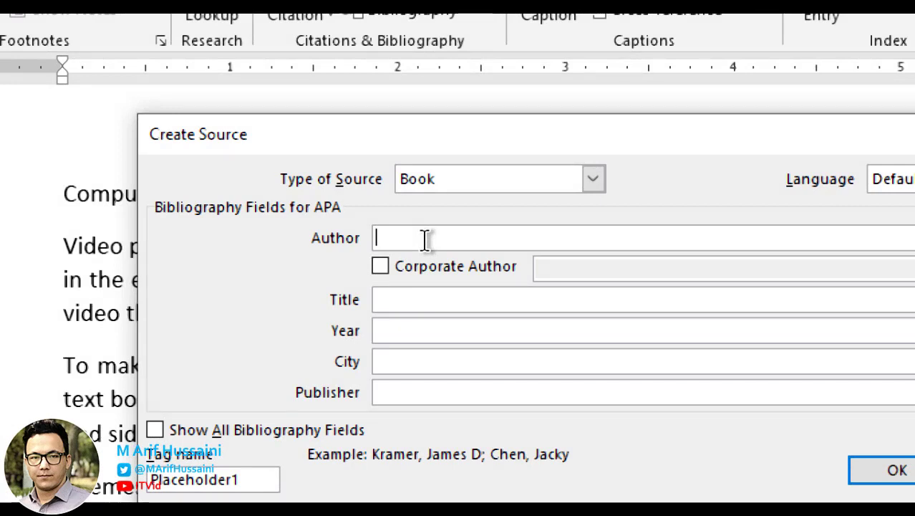
pyautogui.write('Mohamamd')
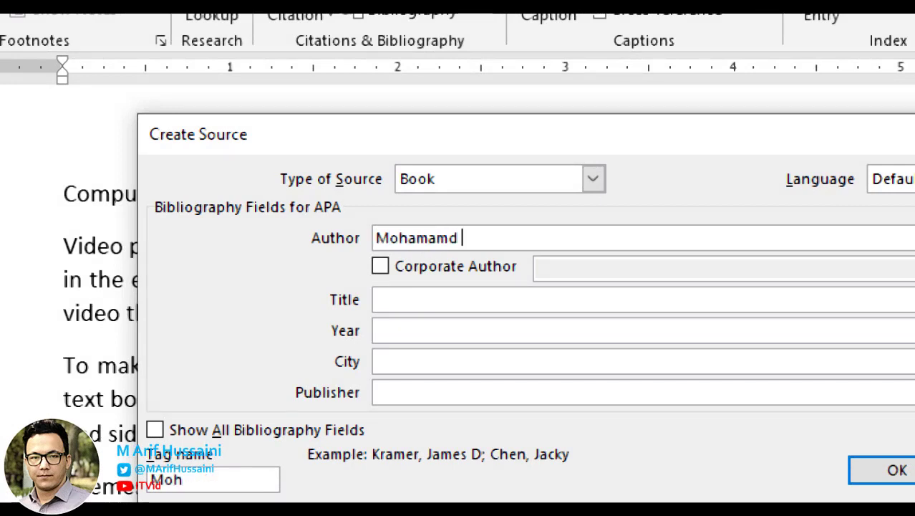
pyautogui.write(' Ali')
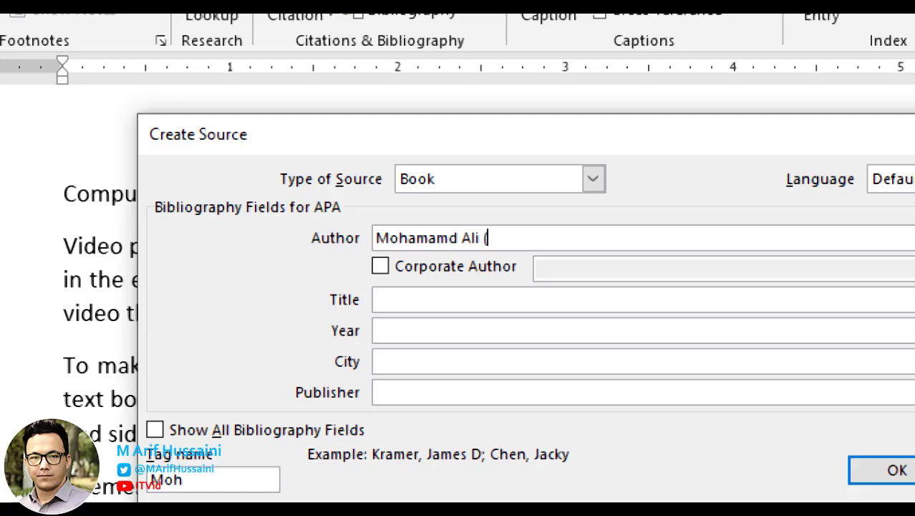
pyautogui.write(' (Hussaini)')
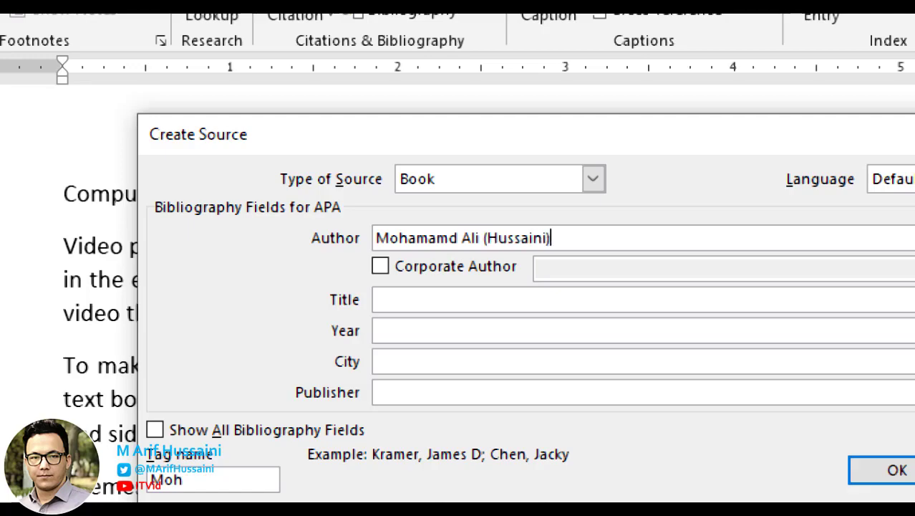
pyautogui.press('Tab')
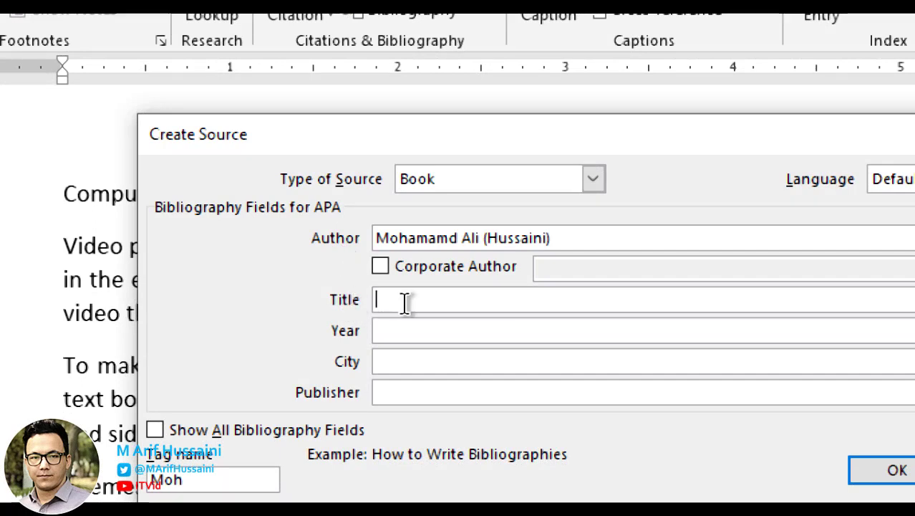
pyautogui.write('Computer')
pyautogui.write(' Tips')
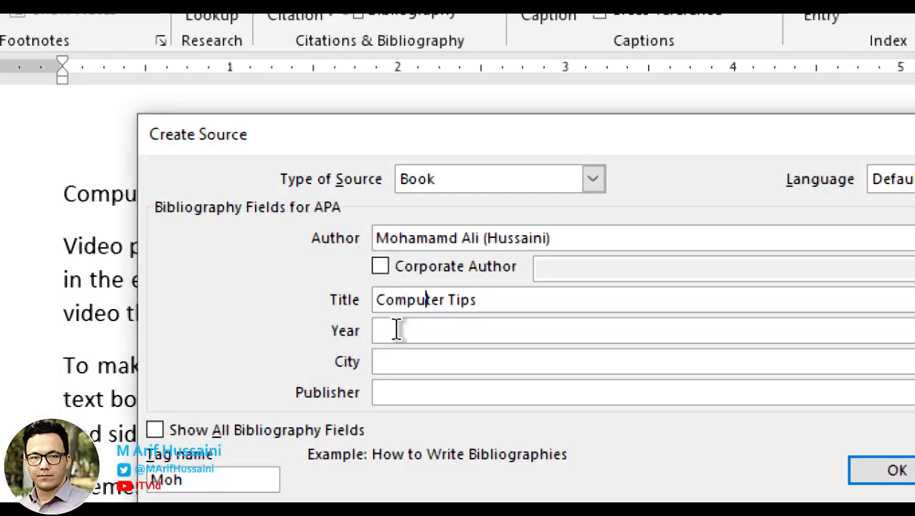
pyautogui.click(396, 329)
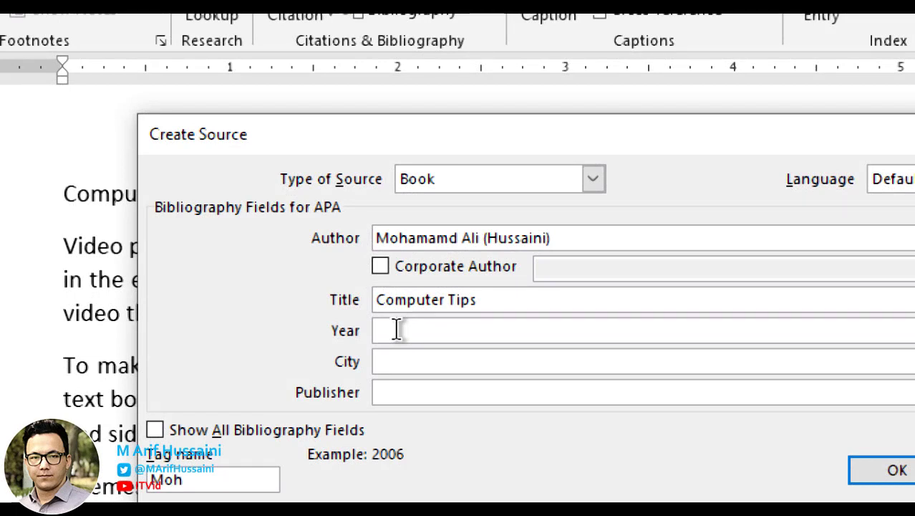
pyautogui.write('20')
pyautogui.write('00')
pyautogui.press('BackSpace')
pyautogui.write('5')
pyautogui.click(448, 363)
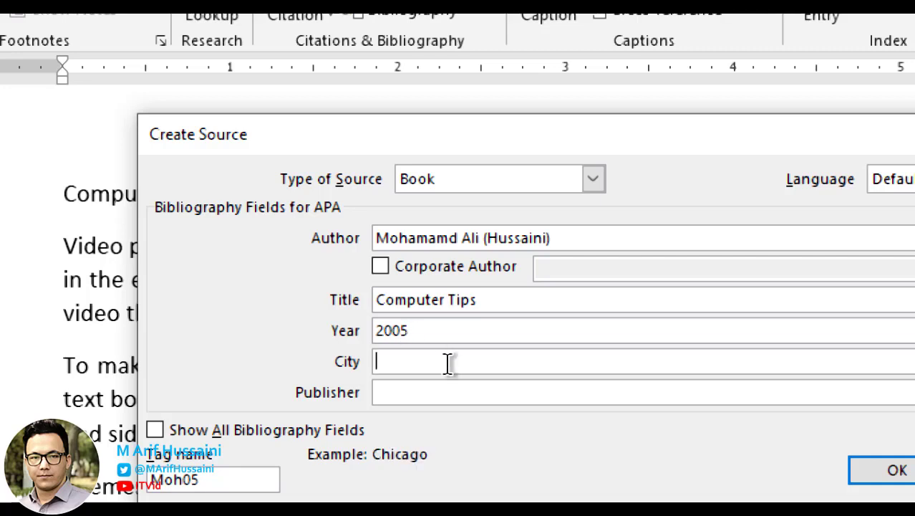
pyautogui.write('kabul')
pyautogui.click(453, 393)
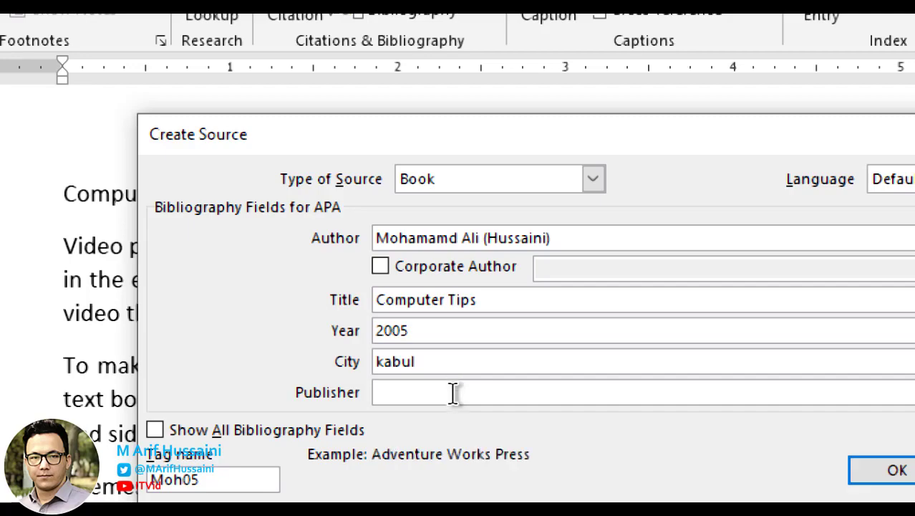
pyautogui.write('ARy')
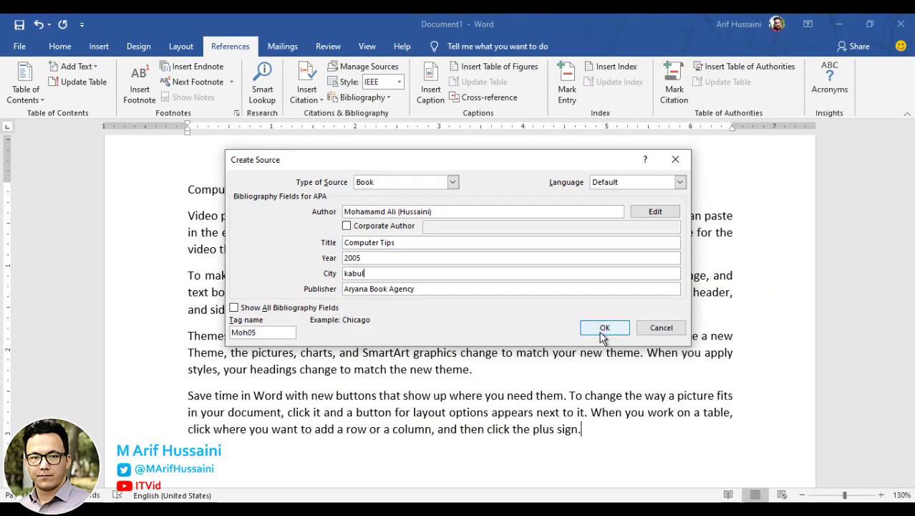
pyautogui.click(604, 328)
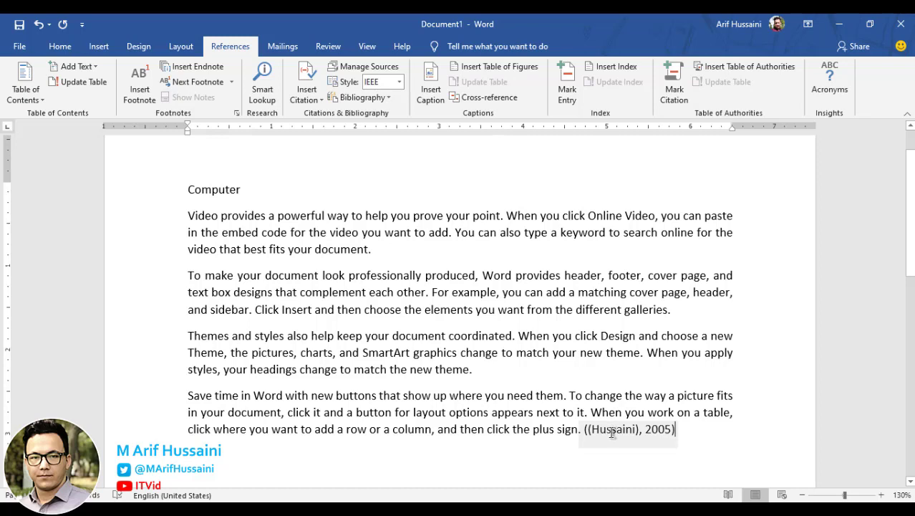
# - Try the GB7714 and Harvard - Anglia citation styles, then settle on IEEE
pyautogui.click(612, 430)
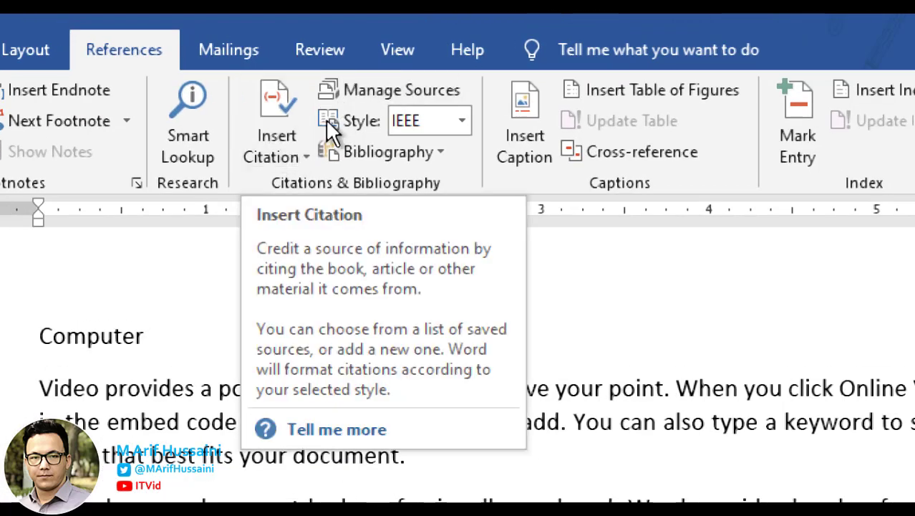
pyautogui.click(462, 122)
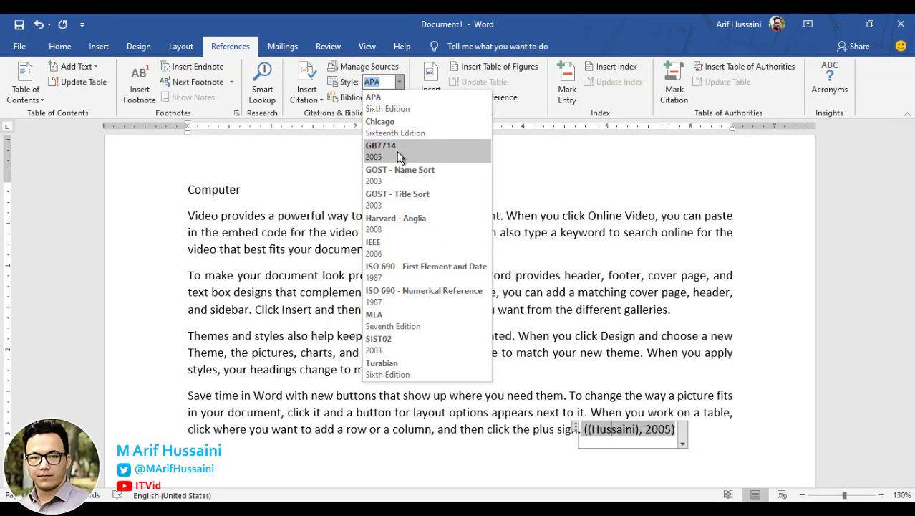
pyautogui.click(398, 155)
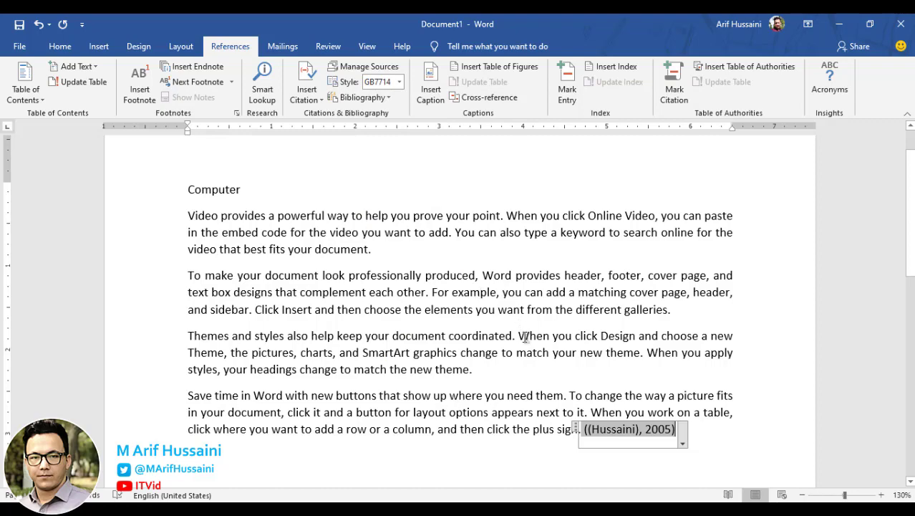
pyautogui.click(399, 83)
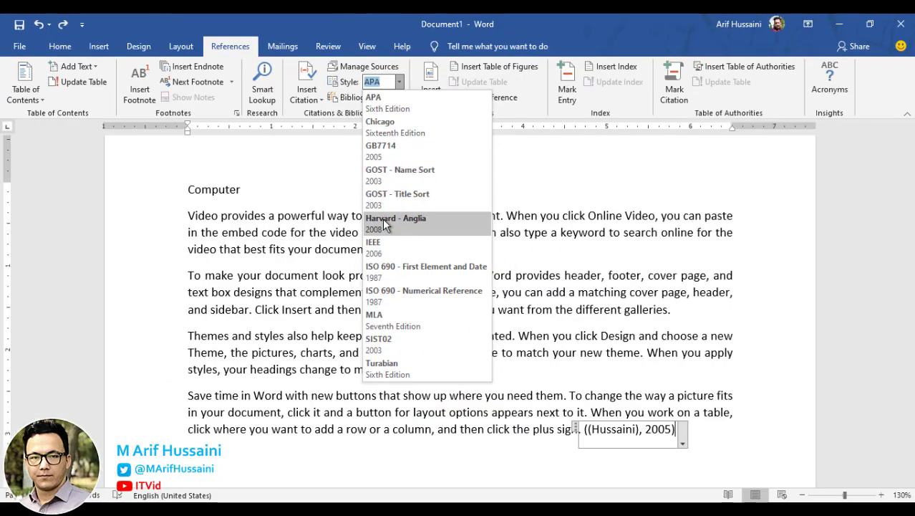
pyautogui.click(385, 224)
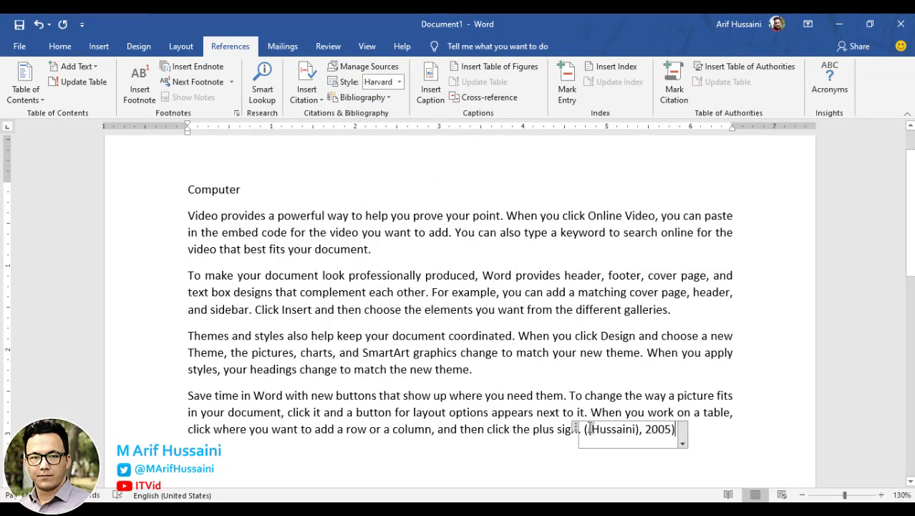
pyautogui.click(399, 82)
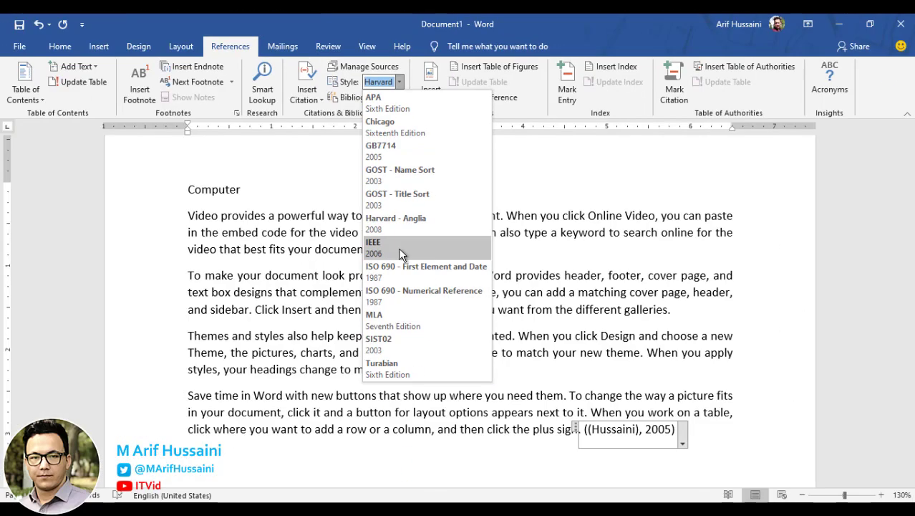
pyautogui.click(373, 419)
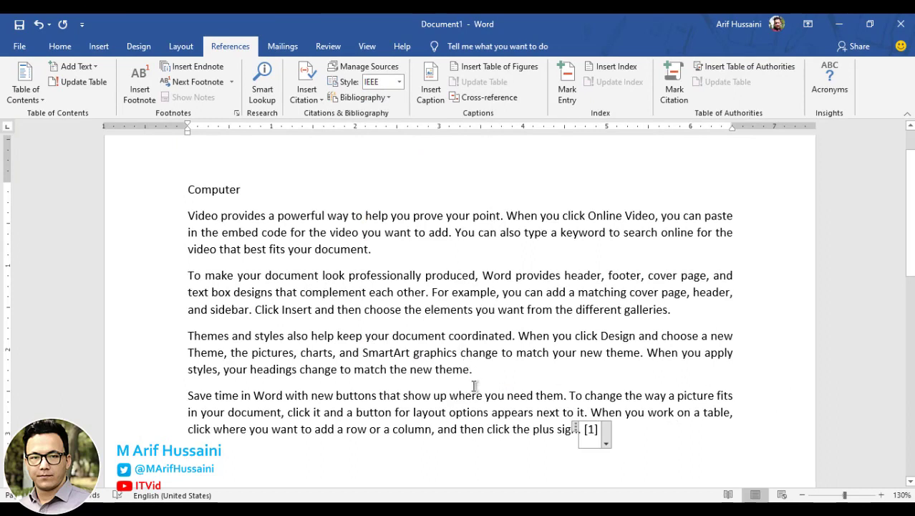
pyautogui.click(447, 353)
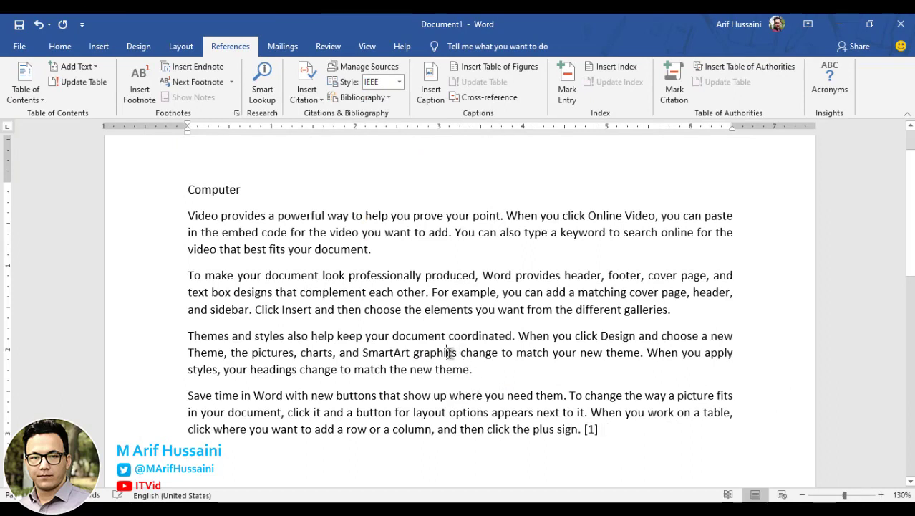
pyautogui.click(623, 437)
# - Add a page break, a 'Hardware' heading and six sample paragraphs via =rand(6)
pyautogui.hotkey('ctrl', 'Return')
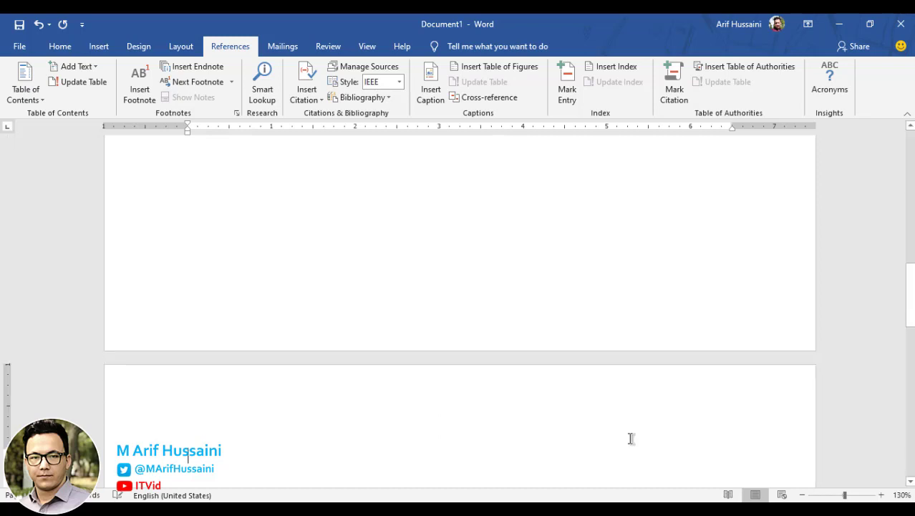
pyautogui.write('Hardware')
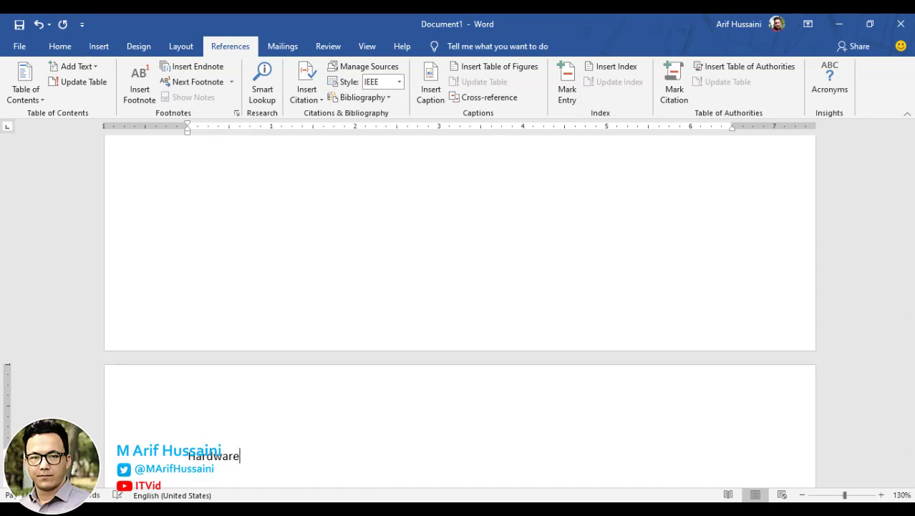
pyautogui.press('Return')
pyautogui.write('=rand')
pyautogui.write('(6)')
pyautogui.press('Return')
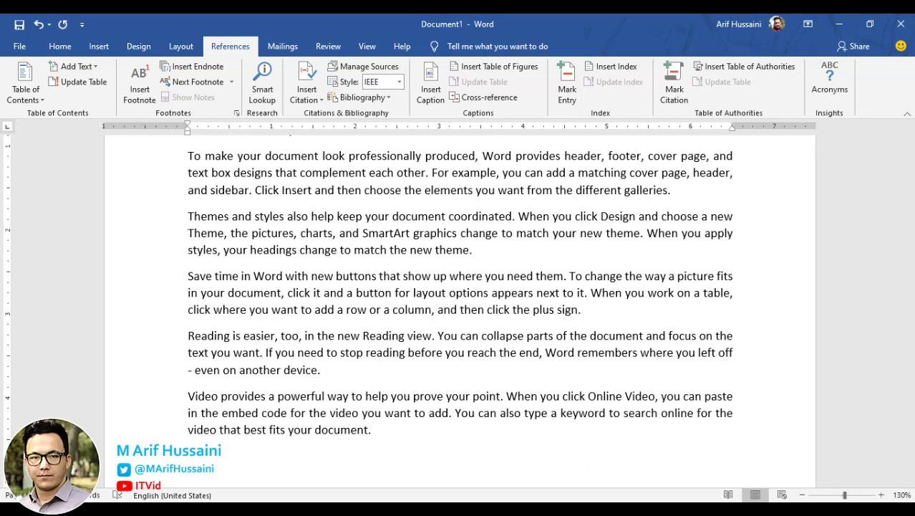
pyautogui.click(307, 86)
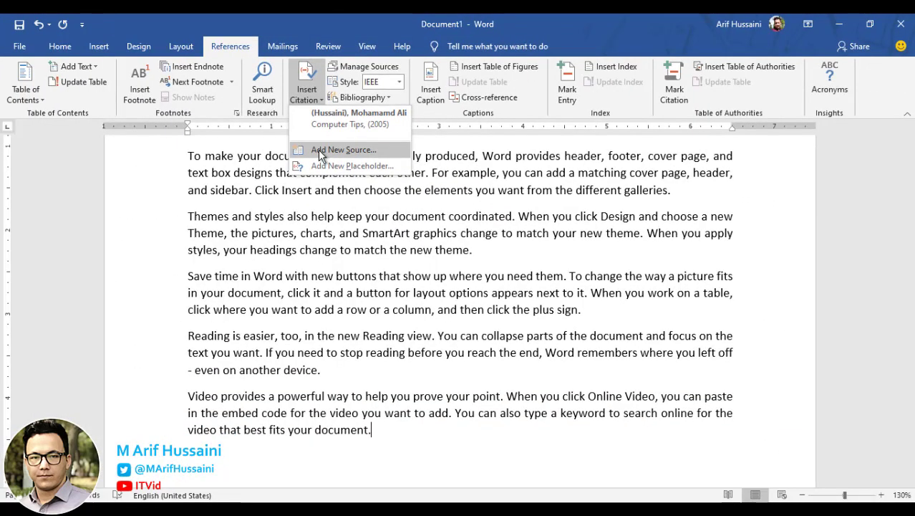
pyautogui.click(320, 152)
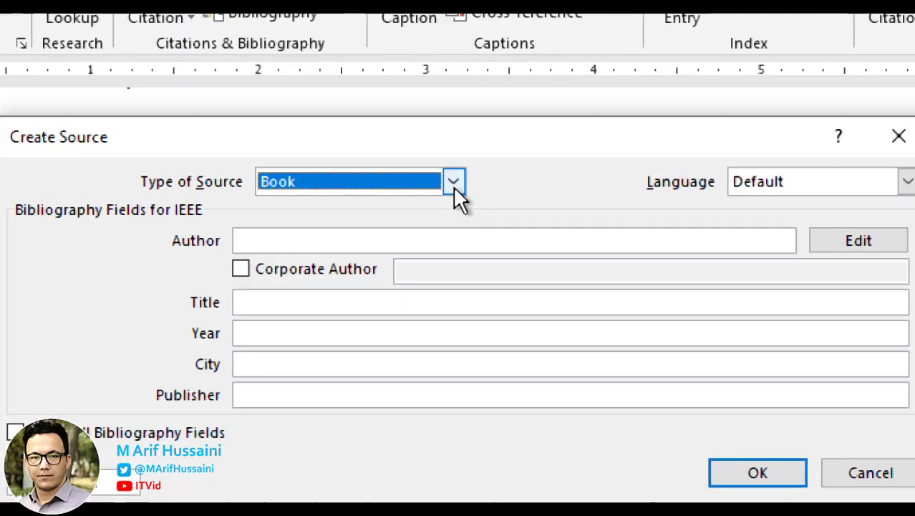
pyautogui.click(454, 186)
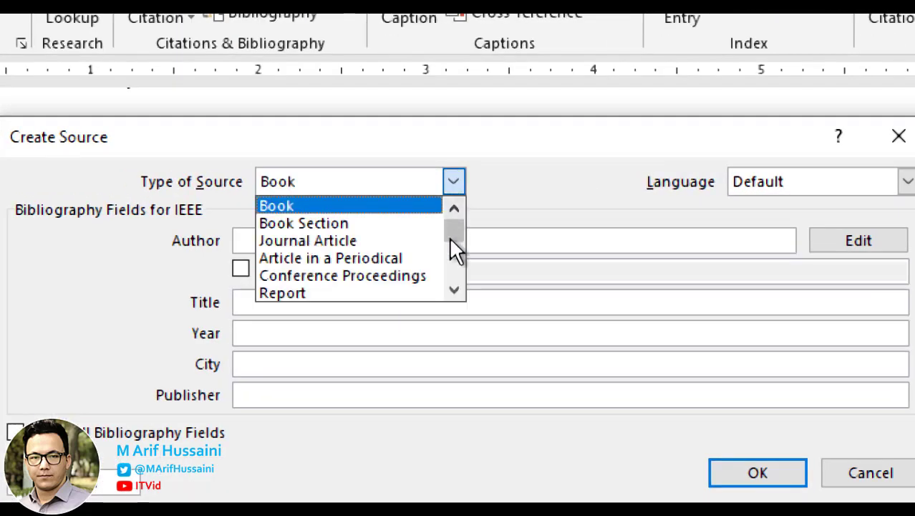
pyautogui.moveTo(450, 237)
pyautogui.mouseDown()
pyautogui.moveTo(450, 271)
pyautogui.moveTo(452, 237)
pyautogui.mouseUp()
pyautogui.click(451, 264)
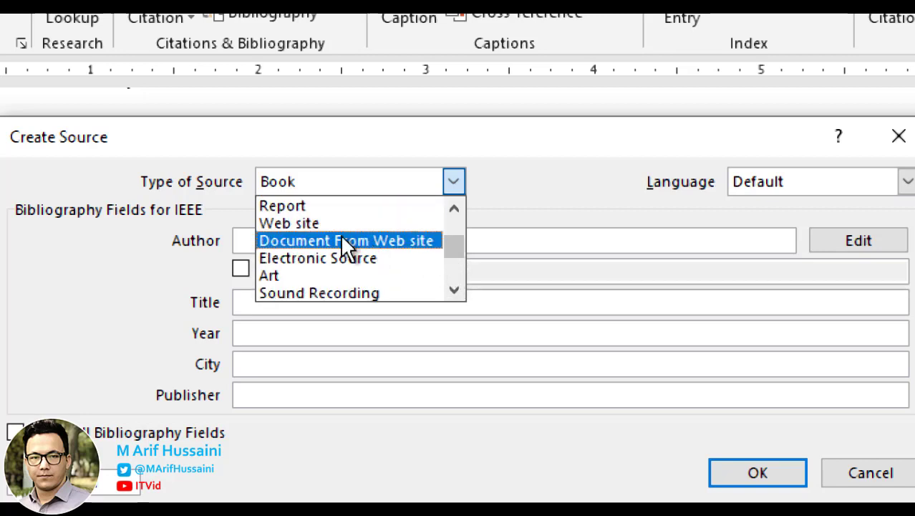
pyautogui.click(294, 224)
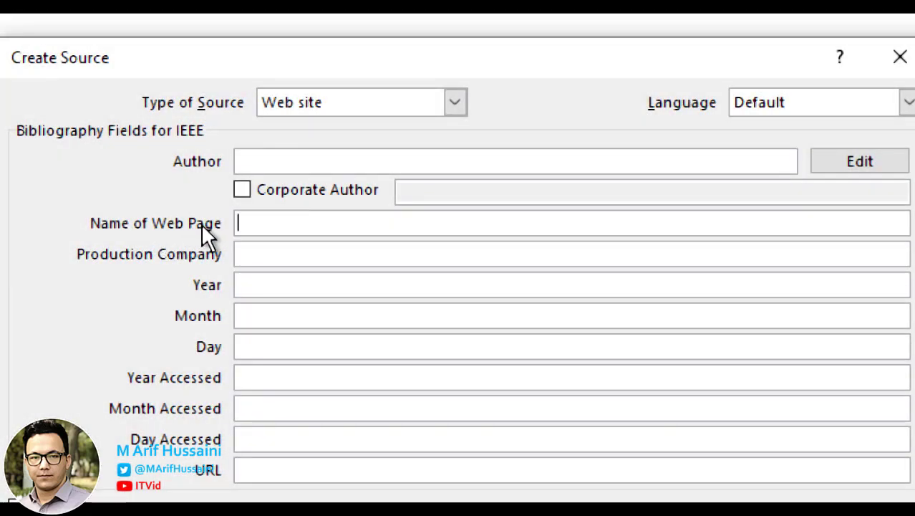
pyautogui.write('www')
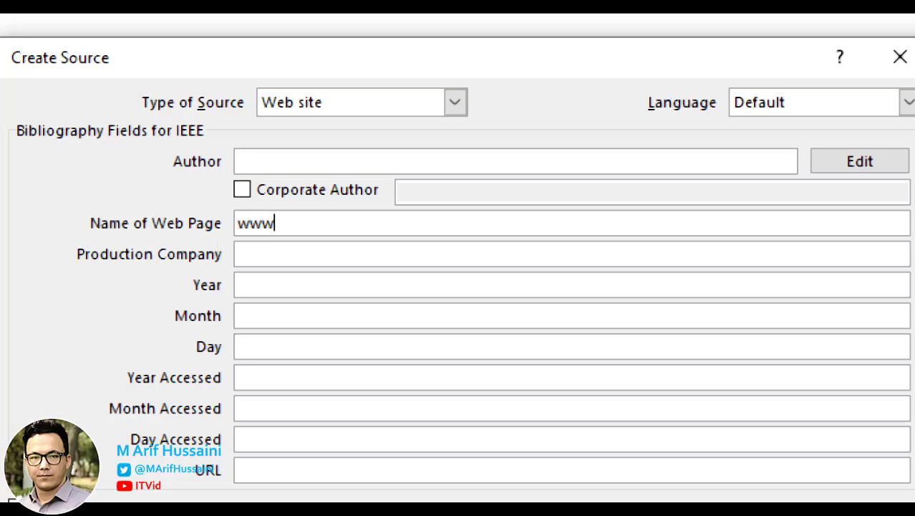
pyautogui.write('.comput')
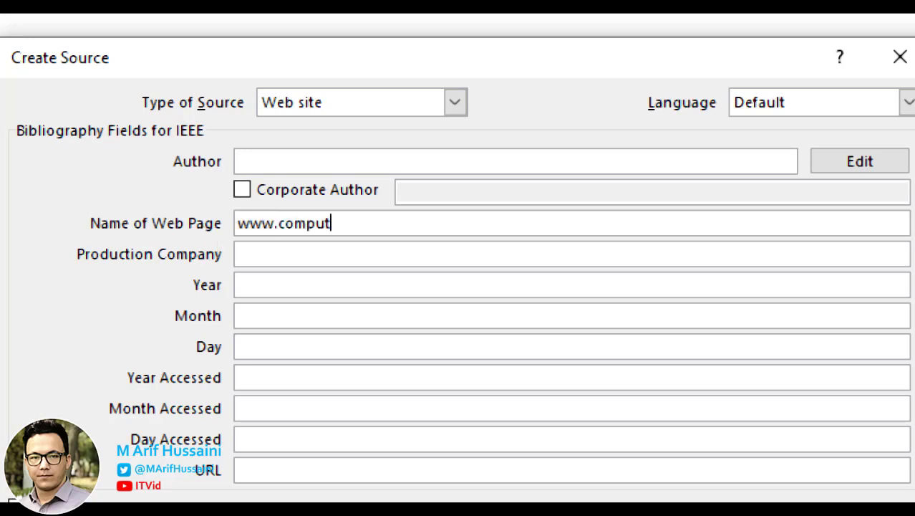
pyautogui.write('ertips')
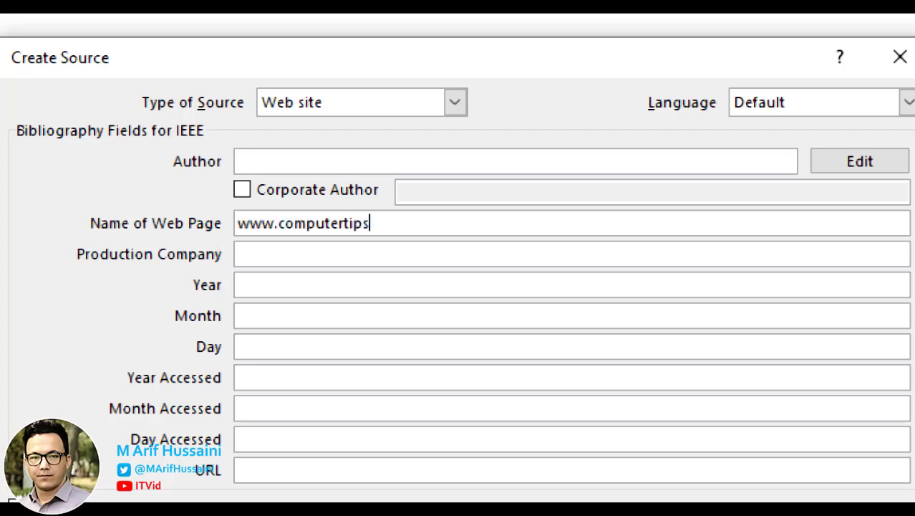
pyautogui.write('.com')
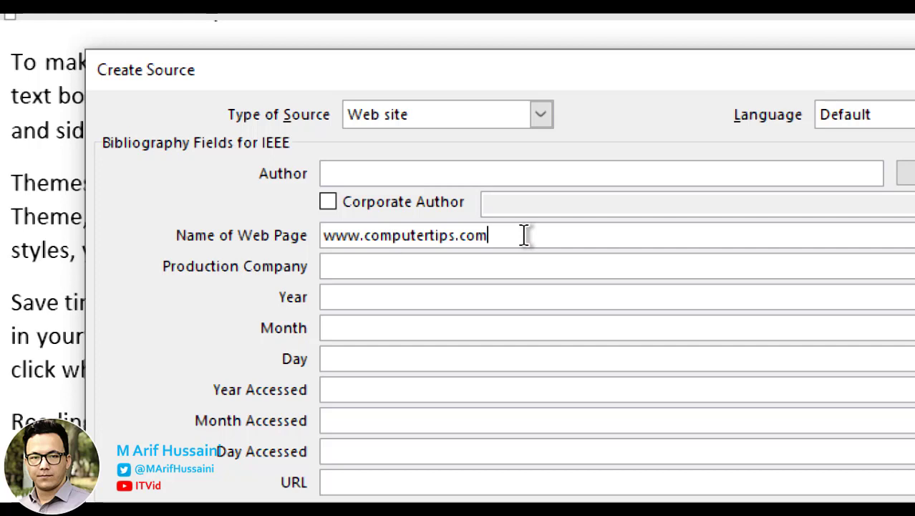
pyautogui.moveTo(520, 234); pyautogui.dragTo(307, 234)
pyautogui.click(391, 237)
# - Copy the logodesign.net information-technology page URL from Chrome and switch back to Word
pyautogui.click(356, 483)
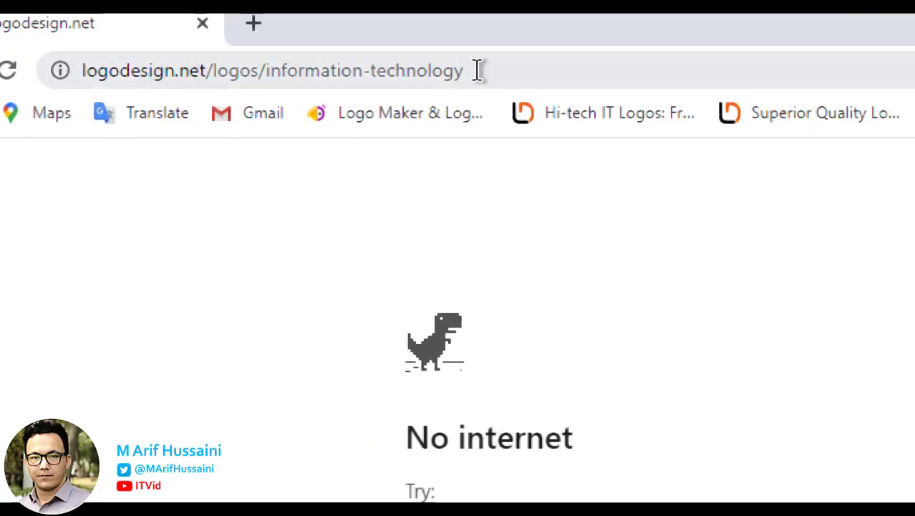
pyautogui.click(499, 71)
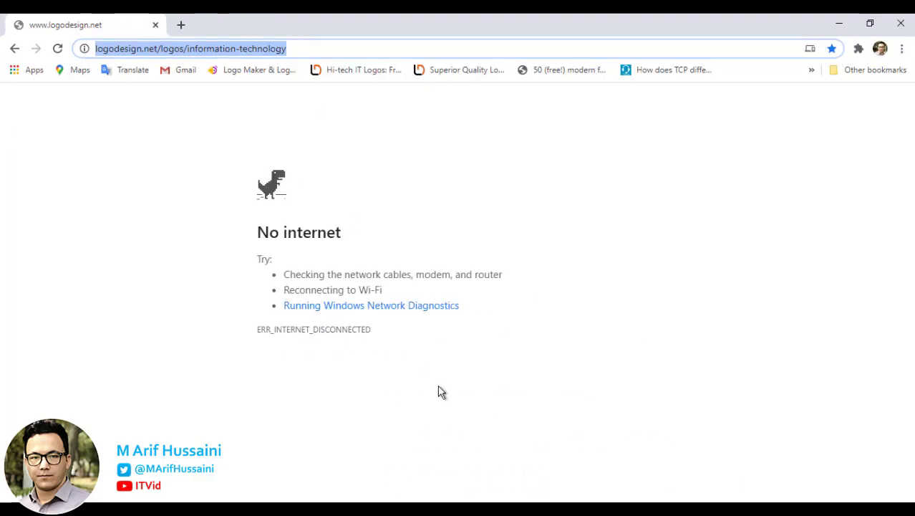
pyautogui.hotkey('alt', 'Tab')
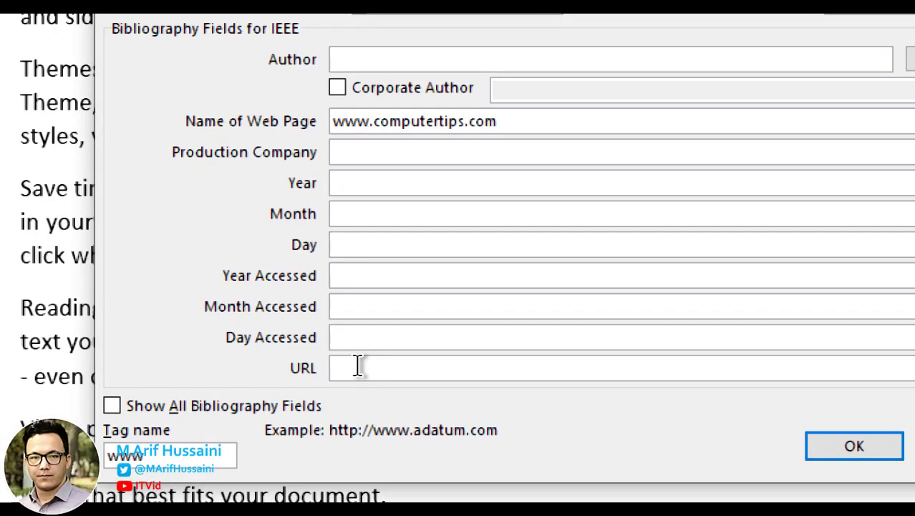
# - Paste the logodesign.net URL into the web source and insert it as citation [2]
pyautogui.write('https://www.logodesign.net/logos/information-technology')
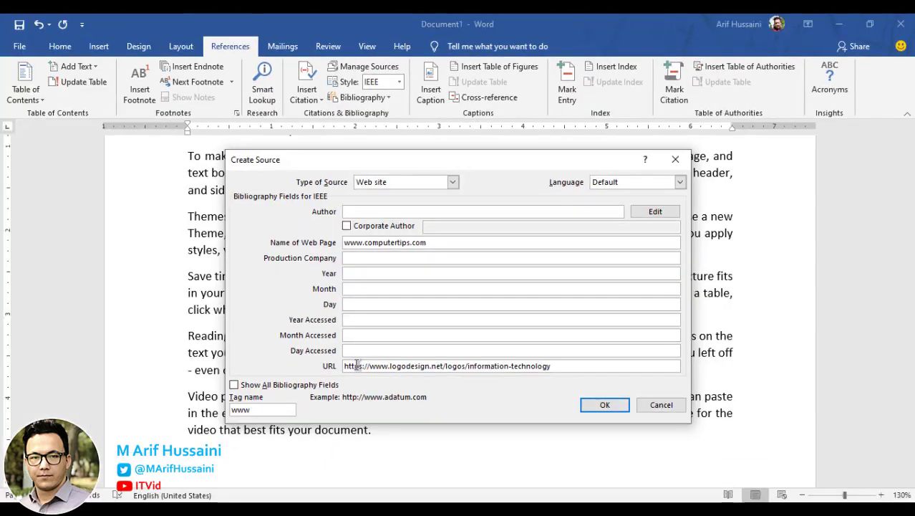
pyautogui.click(371, 274)
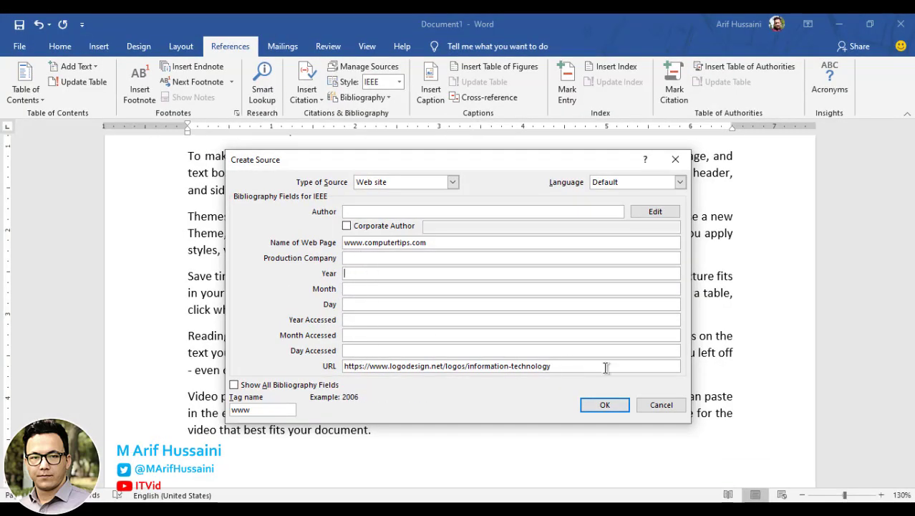
pyautogui.click(604, 405)
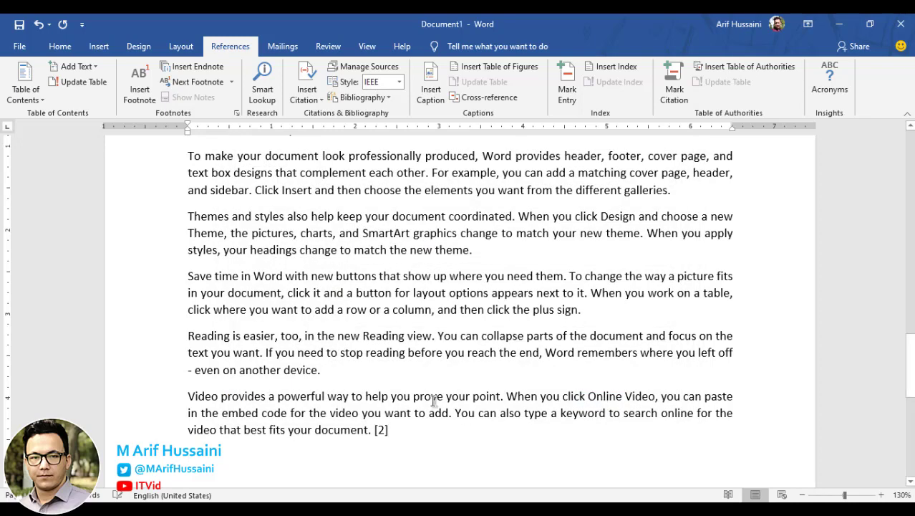
pyautogui.press('Return')
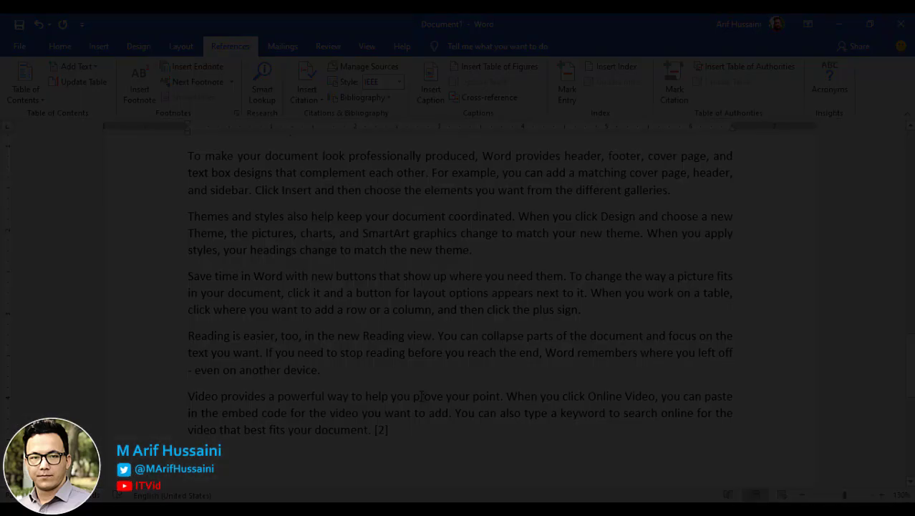
pyautogui.click(364, 292)
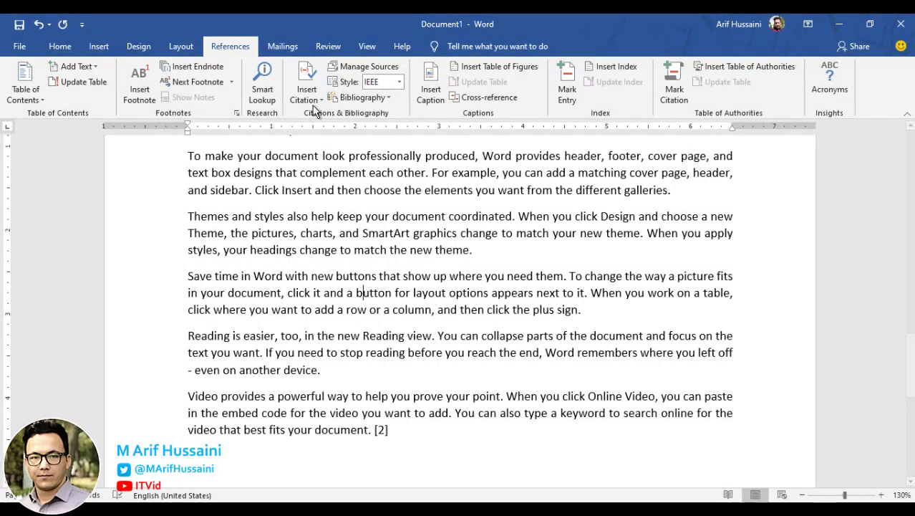
pyautogui.click(311, 102)
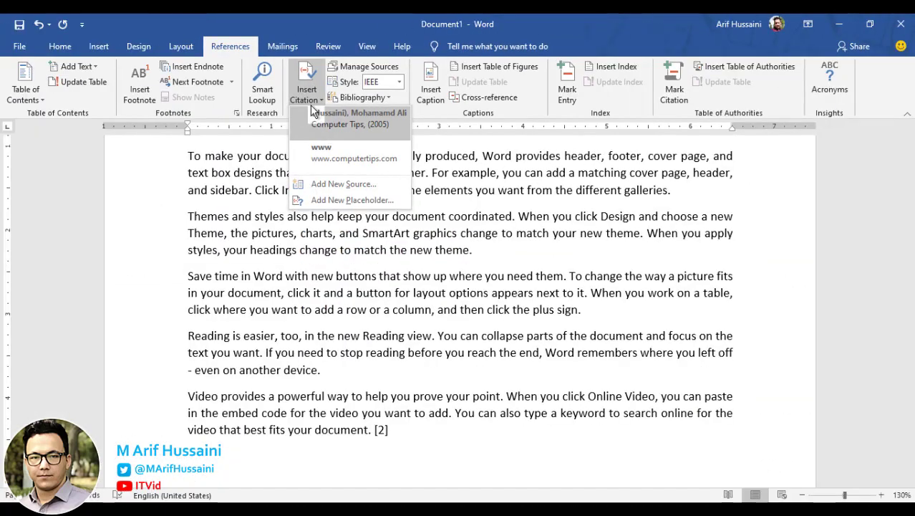
pyautogui.click(311, 101)
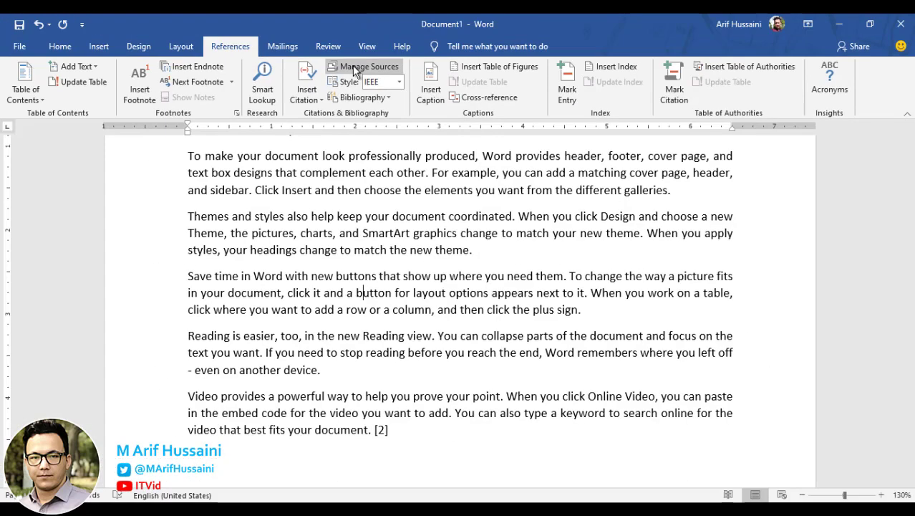
pyautogui.click(354, 71)
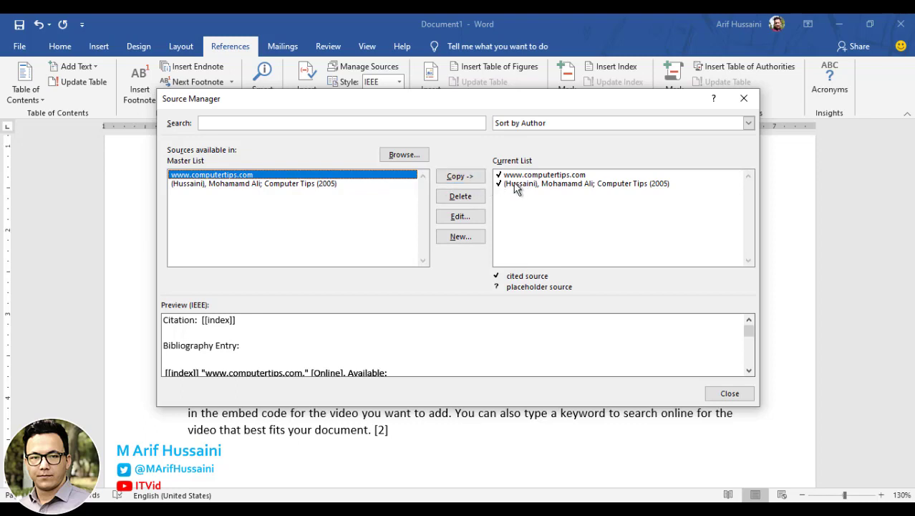
pyautogui.click(365, 186)
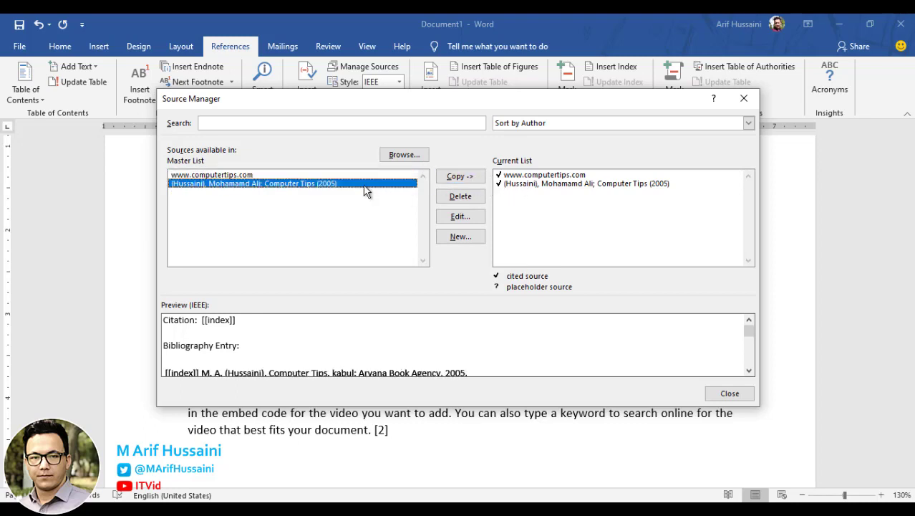
pyautogui.click(231, 174)
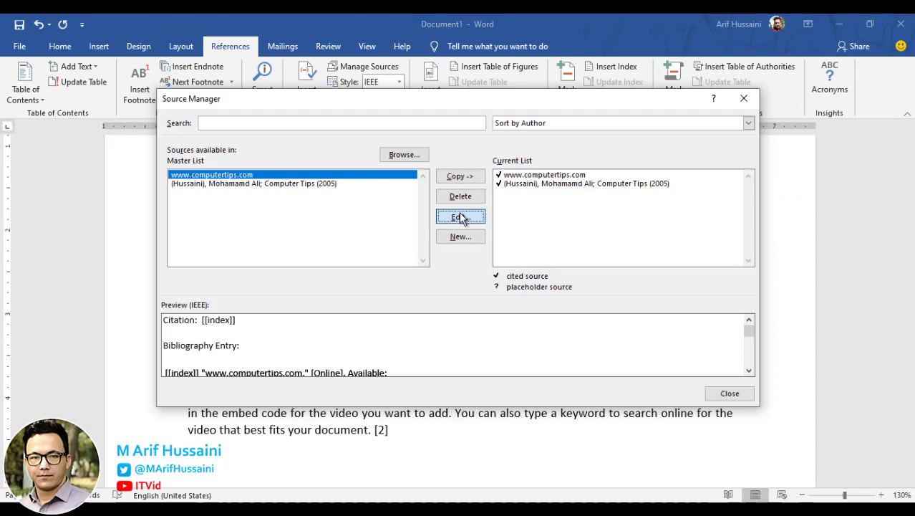
pyautogui.click(462, 217)
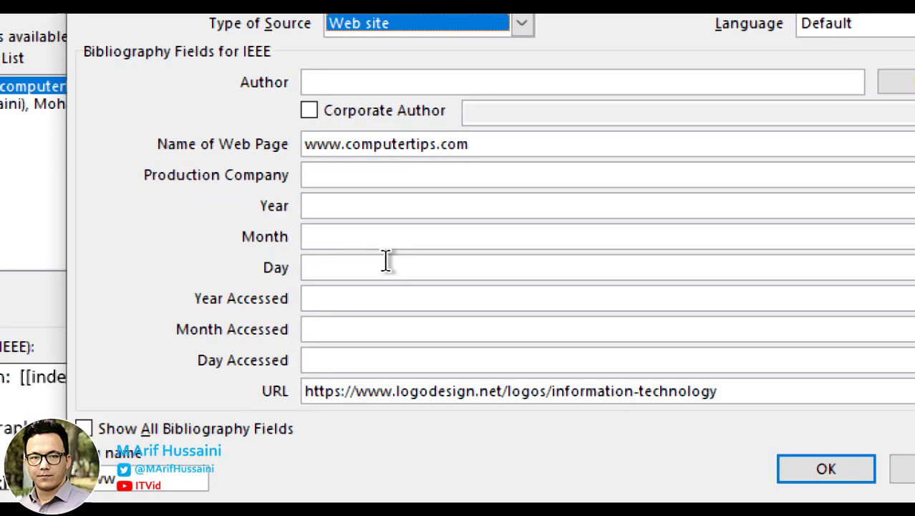
# - Set the source's year to 2020, updating both master and current lists
pyautogui.click(369, 234)
pyautogui.write('2020')
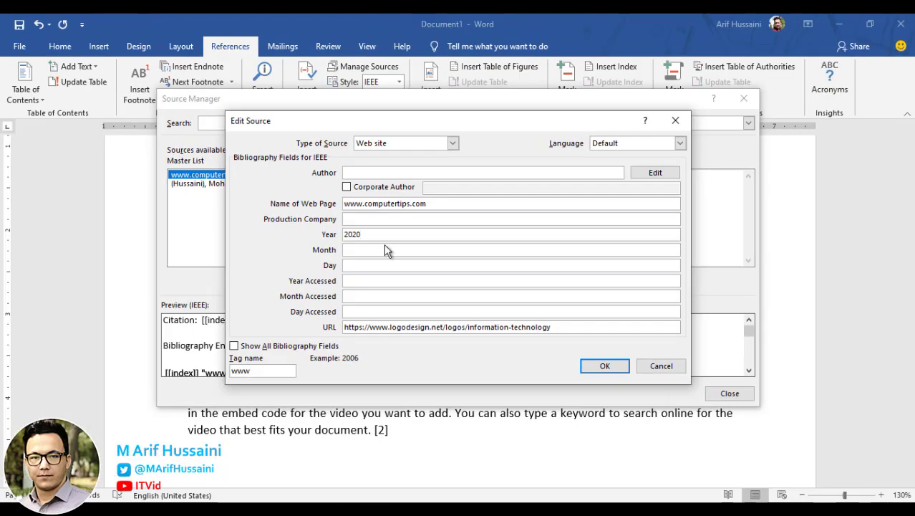
pyautogui.click(604, 367)
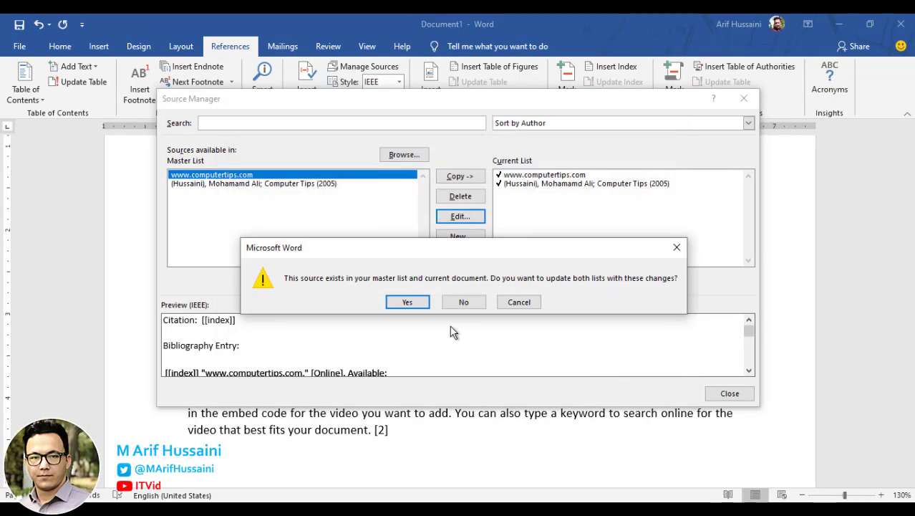
pyautogui.click(405, 305)
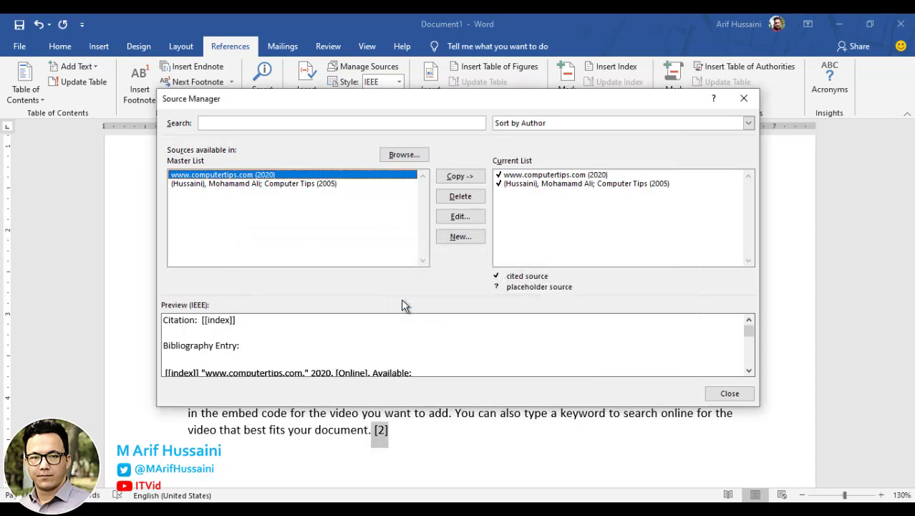
pyautogui.click(743, 397)
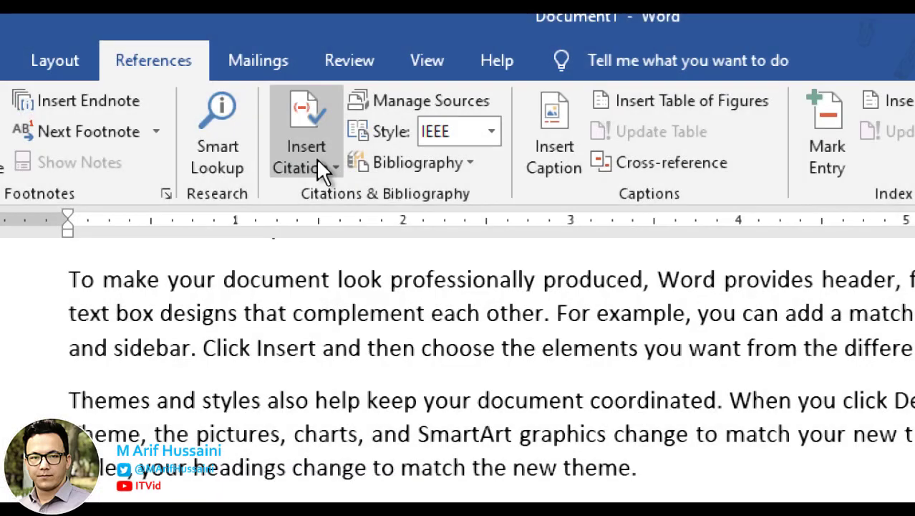
pyautogui.click(313, 98)
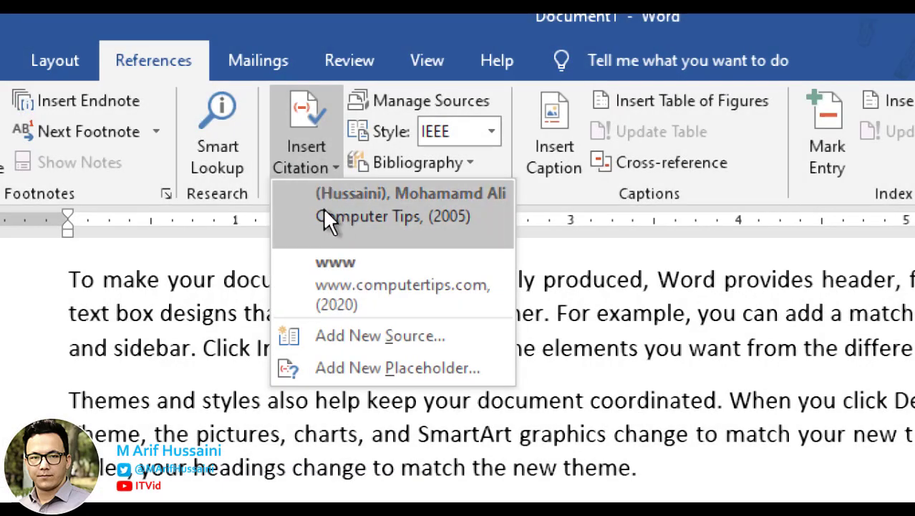
pyautogui.click(316, 155)
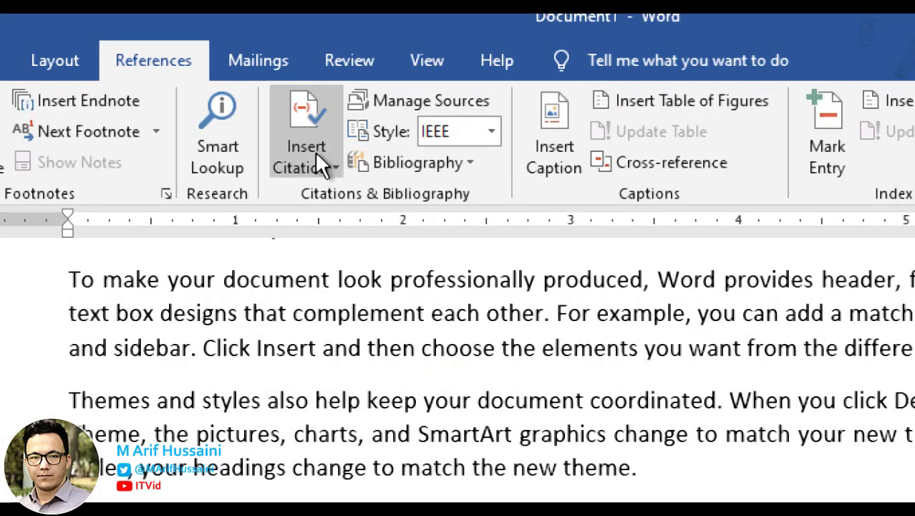
pyautogui.click(421, 104)
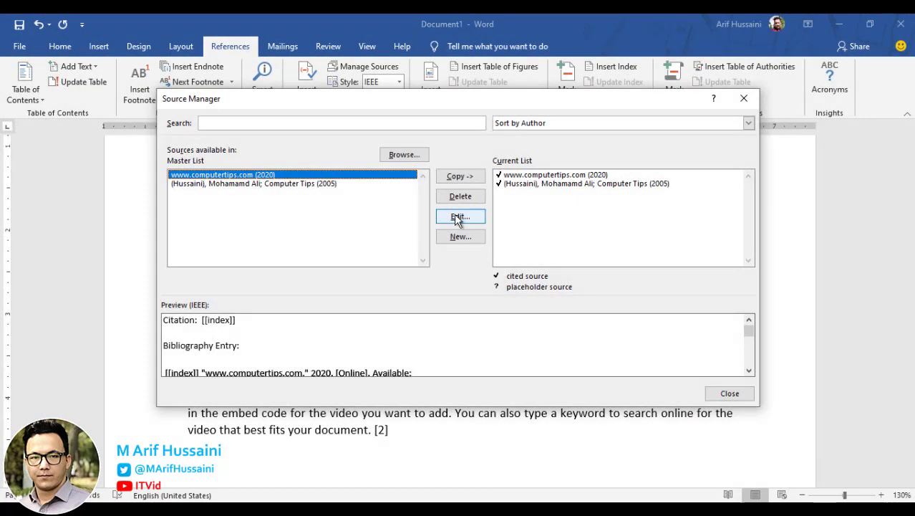
pyautogui.click(743, 101)
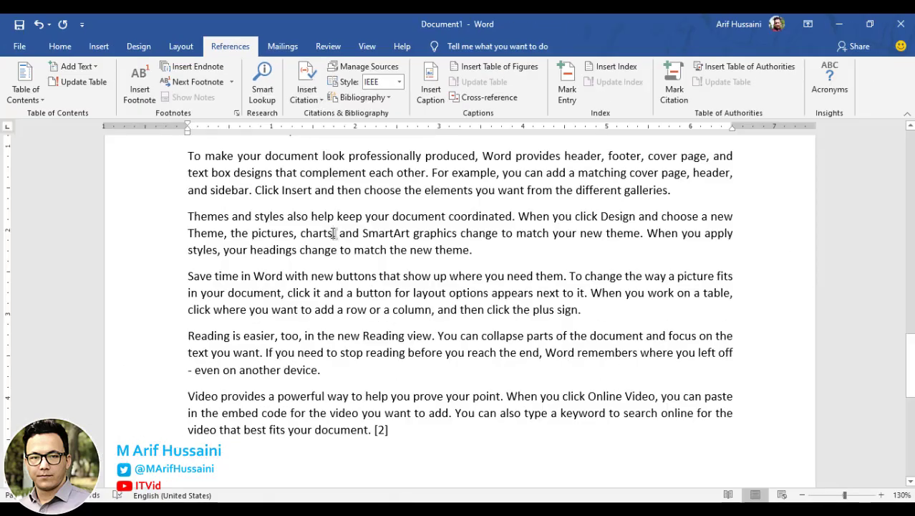
pyautogui.click(342, 510)
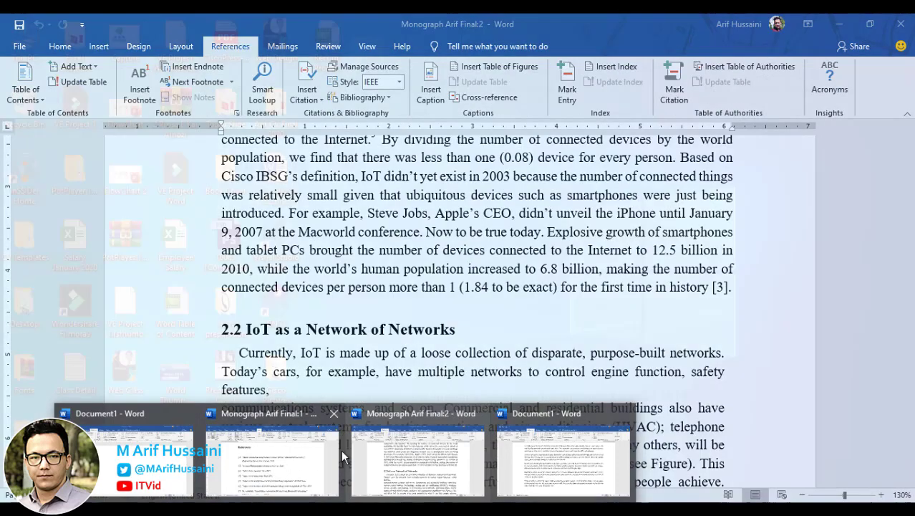
pyautogui.click(285, 456)
pyautogui.scroll(3, 909, 229)
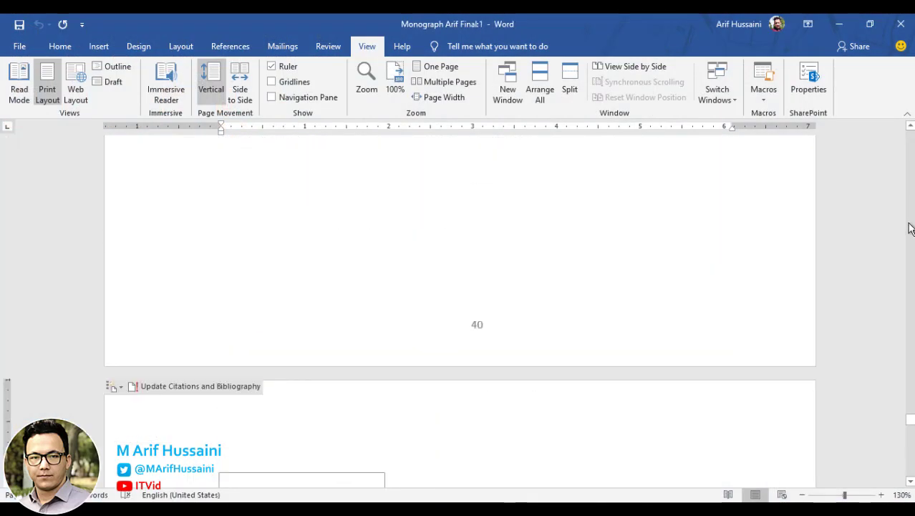
pyautogui.scroll(3, 910, 229)
pyautogui.scroll(2, 910, 229)
pyautogui.scroll(3, 909, 229)
pyautogui.scroll(2, 910, 229)
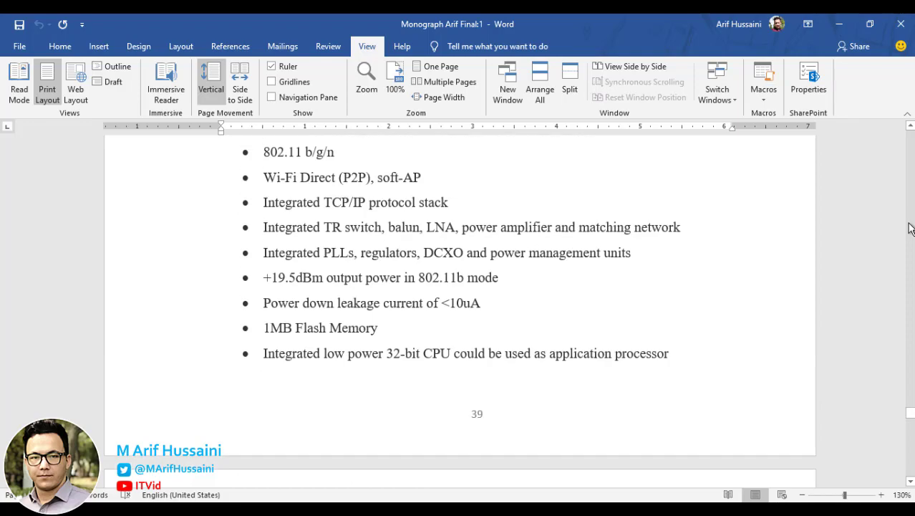
pyautogui.scroll(3, 910, 229)
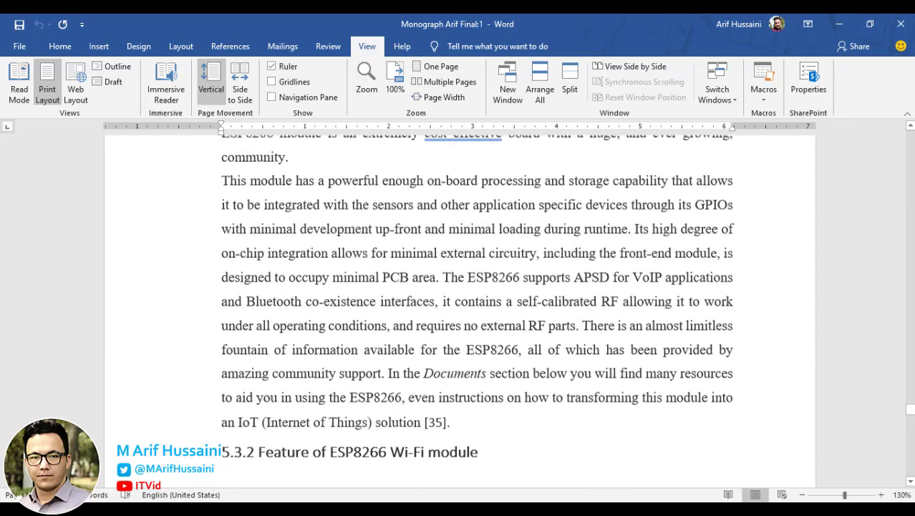
pyautogui.scroll(4, 909, 215)
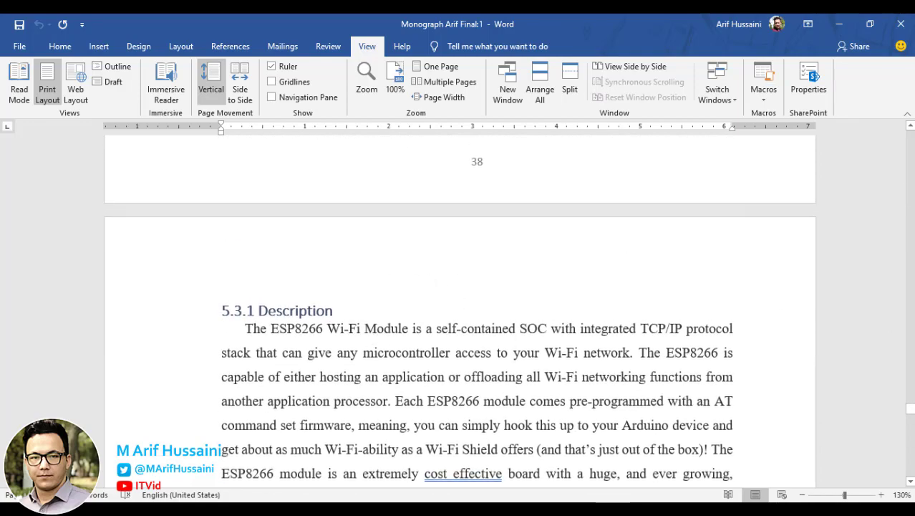
pyautogui.scroll(-5, 912, 451)
pyautogui.scroll(-5, 912, 451)
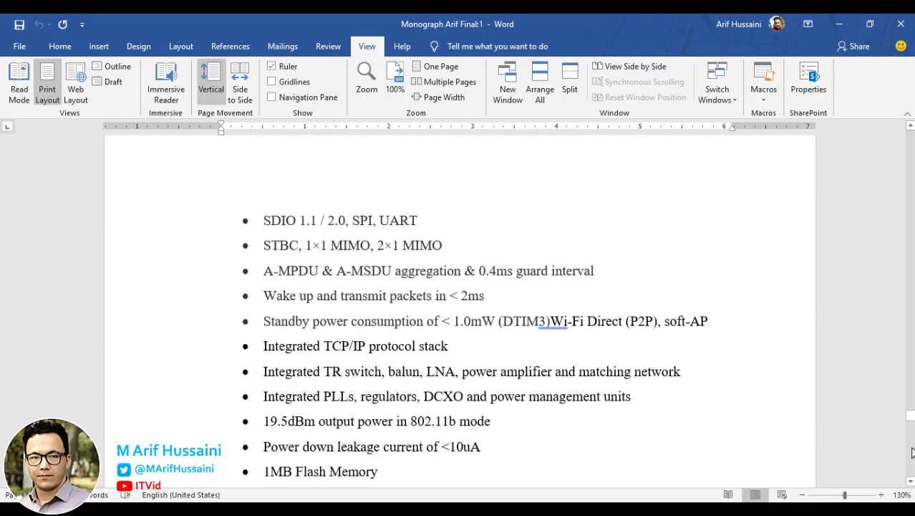
pyautogui.scroll(-5, 912, 452)
pyautogui.scroll(-5, 912, 451)
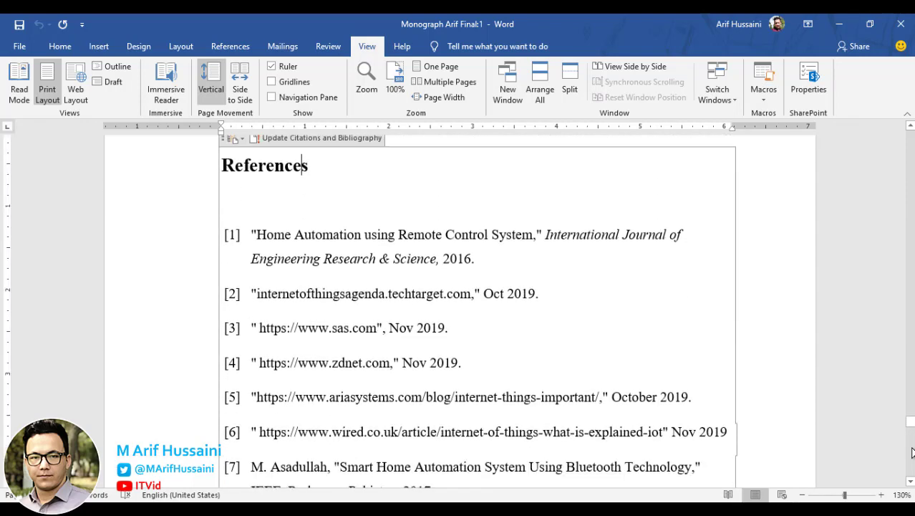
pyautogui.click(501, 266)
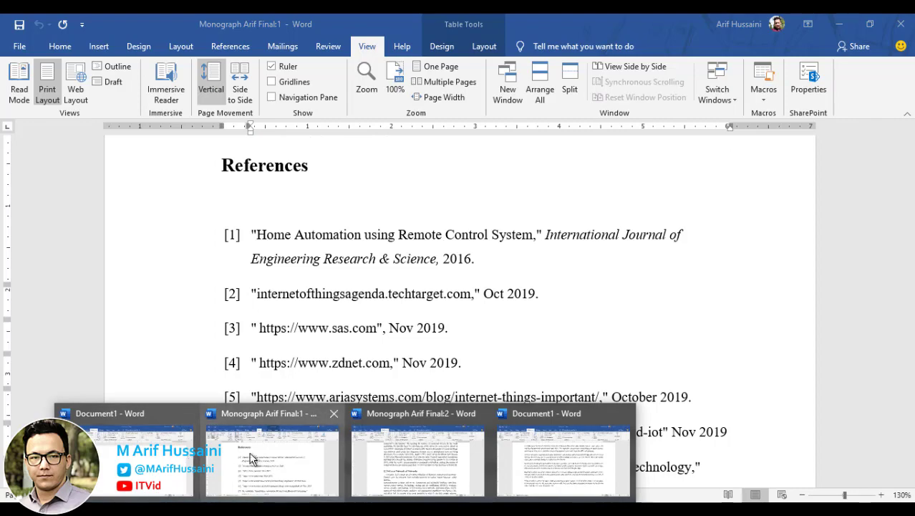
pyautogui.click(149, 450)
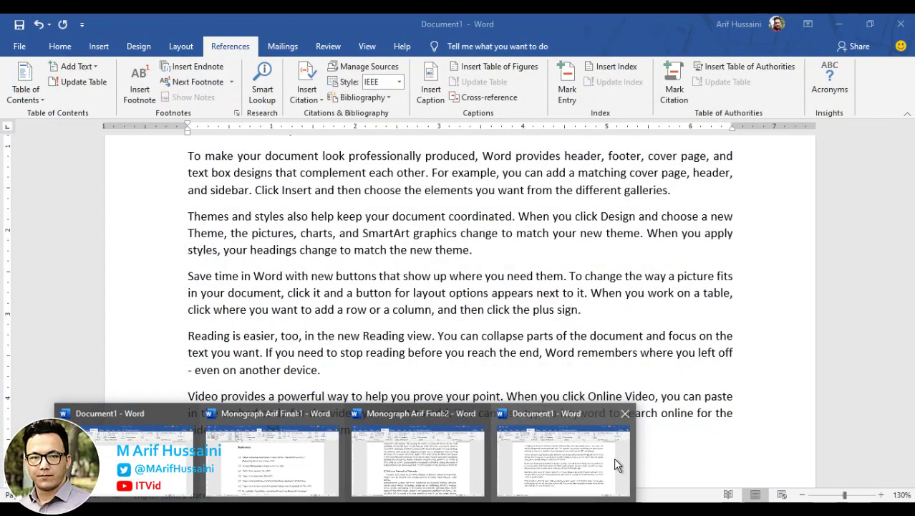
# - Insert a page break after Document1's last paragraph and show the Bibliography gallery
pyautogui.click(605, 464)
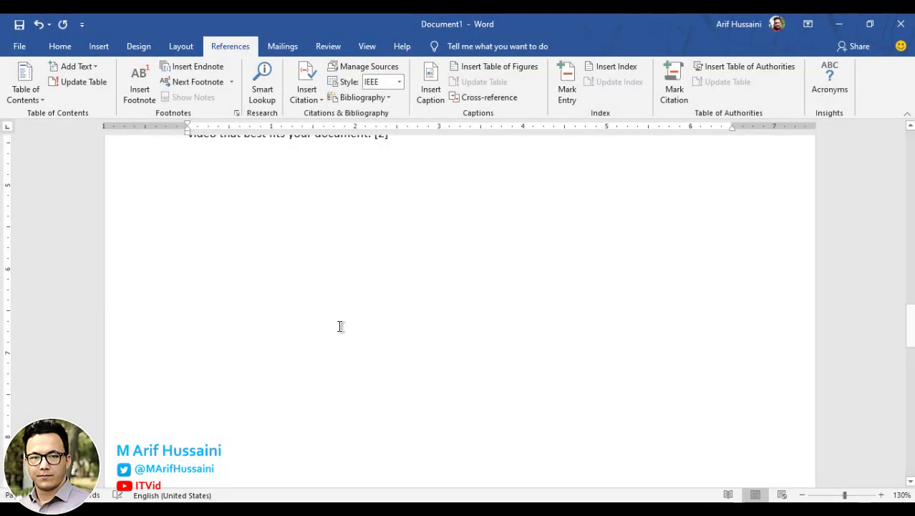
pyautogui.scroll(1, 340, 325)
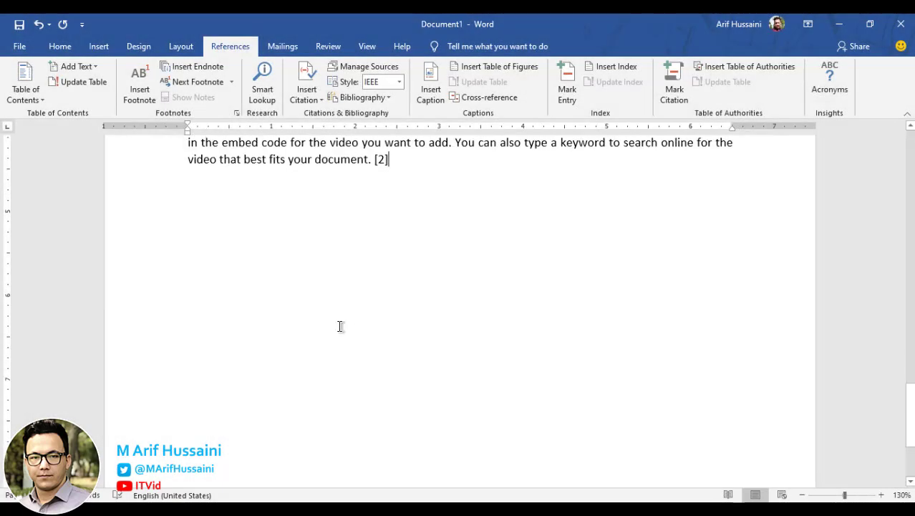
pyautogui.hotkey('ctrl', 'Return')
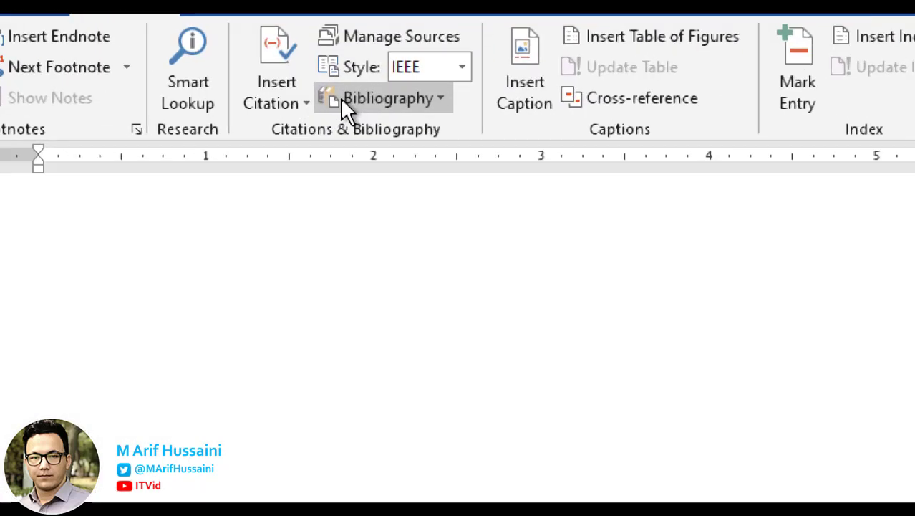
pyautogui.click(339, 98)
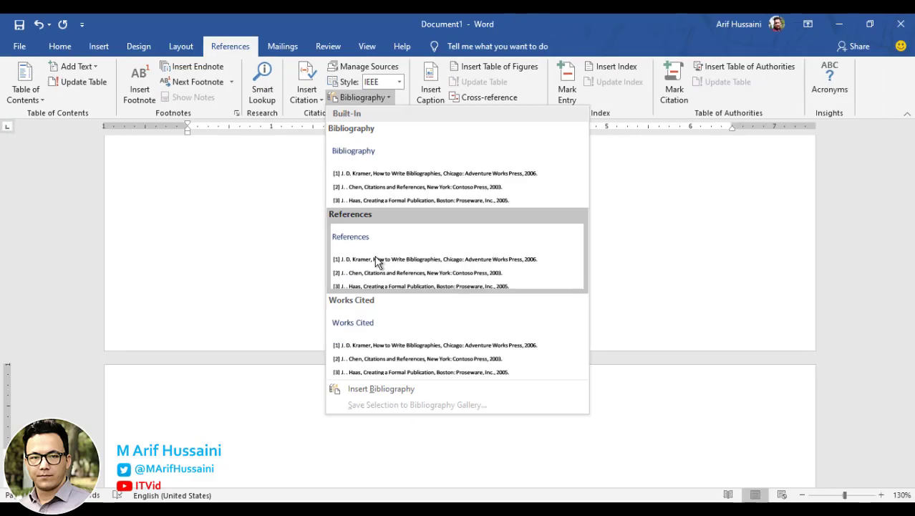
pyautogui.click(377, 262)
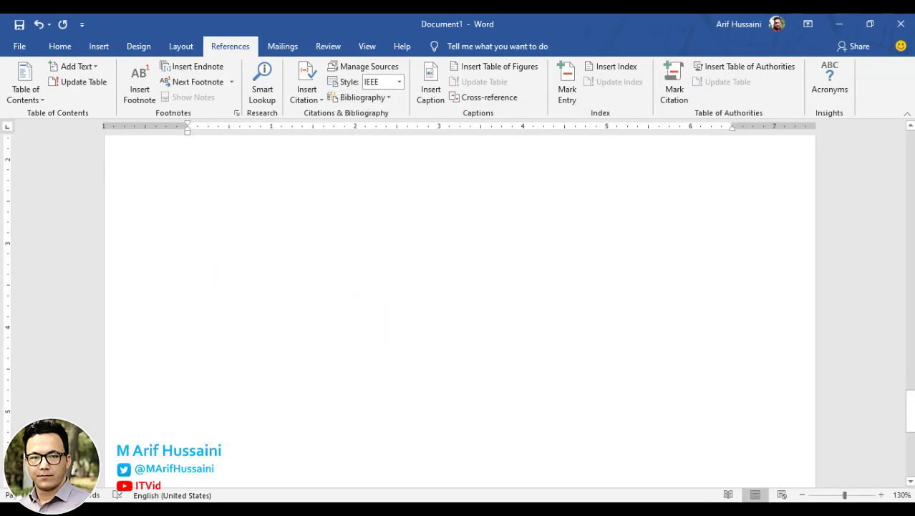
pyautogui.scroll(2, 910, 210)
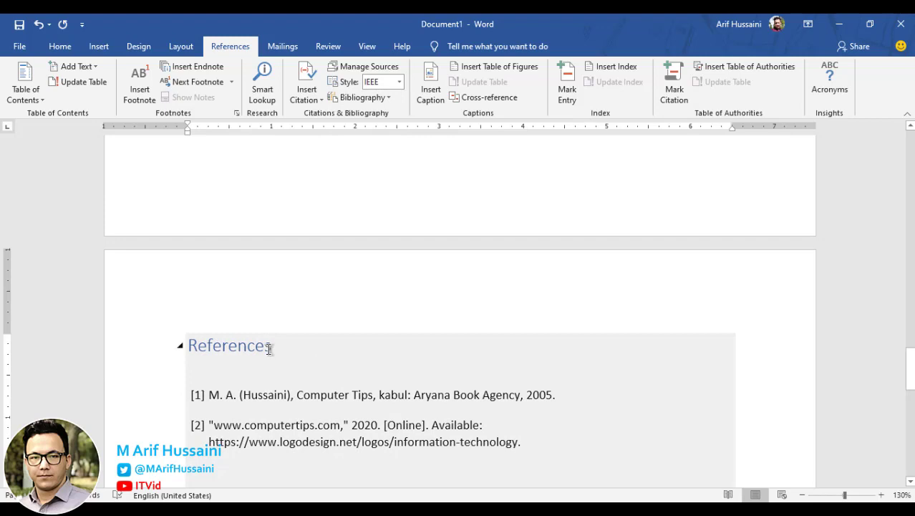
pyautogui.moveTo(195, 342); pyautogui.dragTo(171, 346)
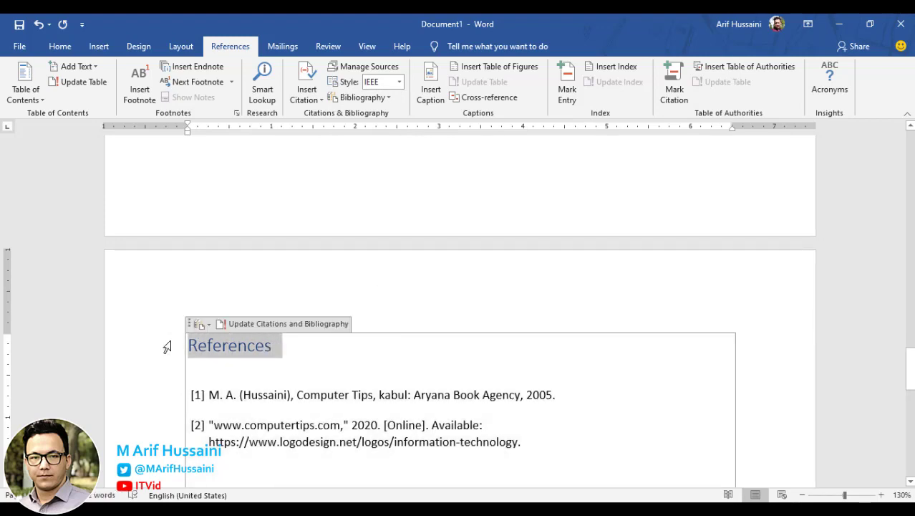
pyautogui.click(401, 153)
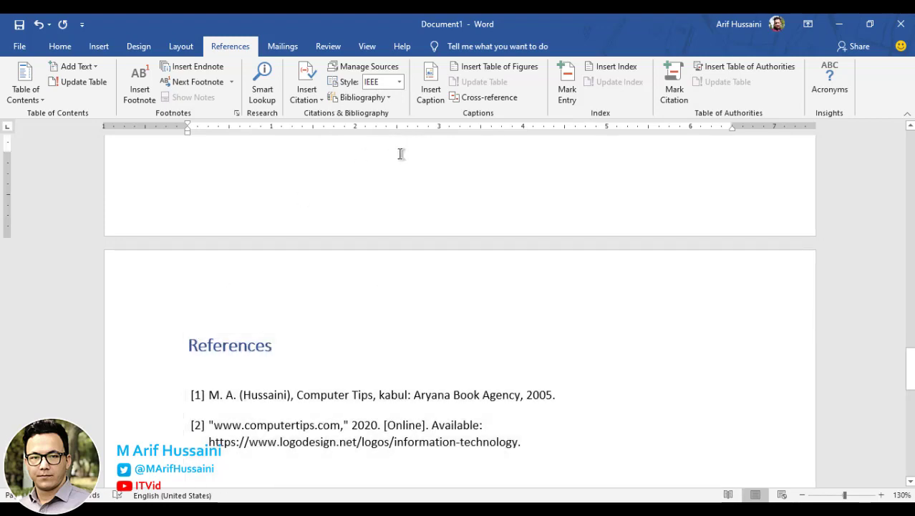
pyautogui.moveTo(911, 362); pyautogui.dragTo(911, 377)
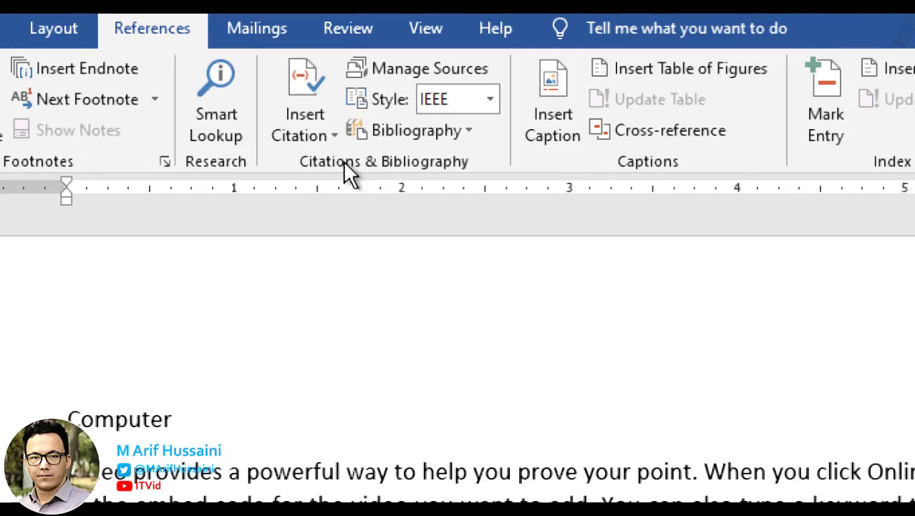
pyautogui.click(318, 134)
pyautogui.click(318, 133)
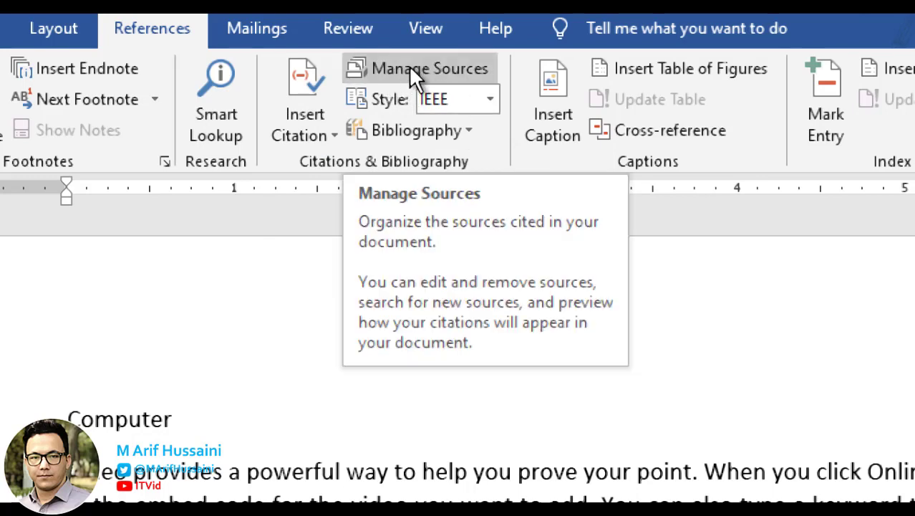
pyautogui.click(407, 138)
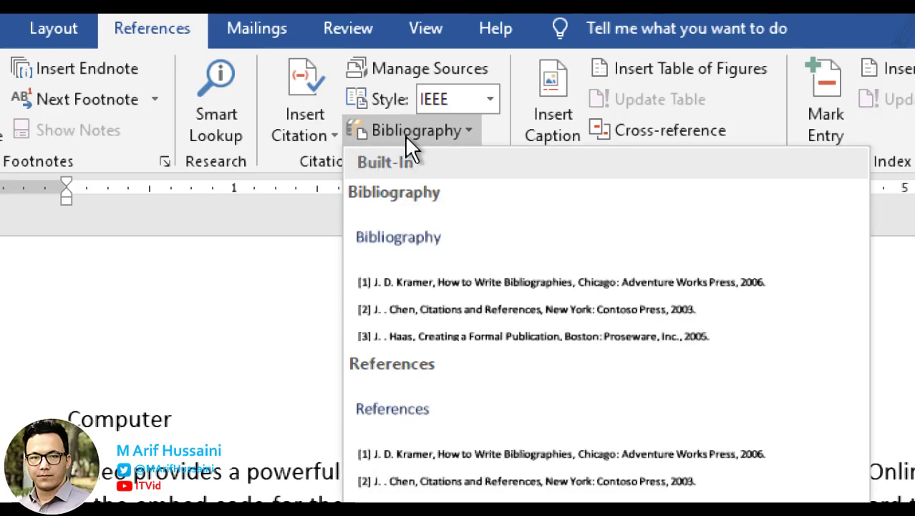
pyautogui.click(406, 138)
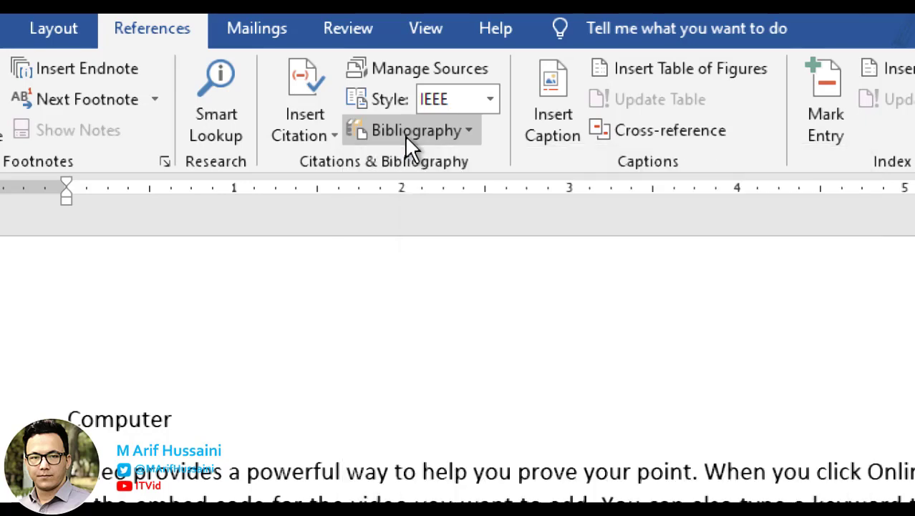